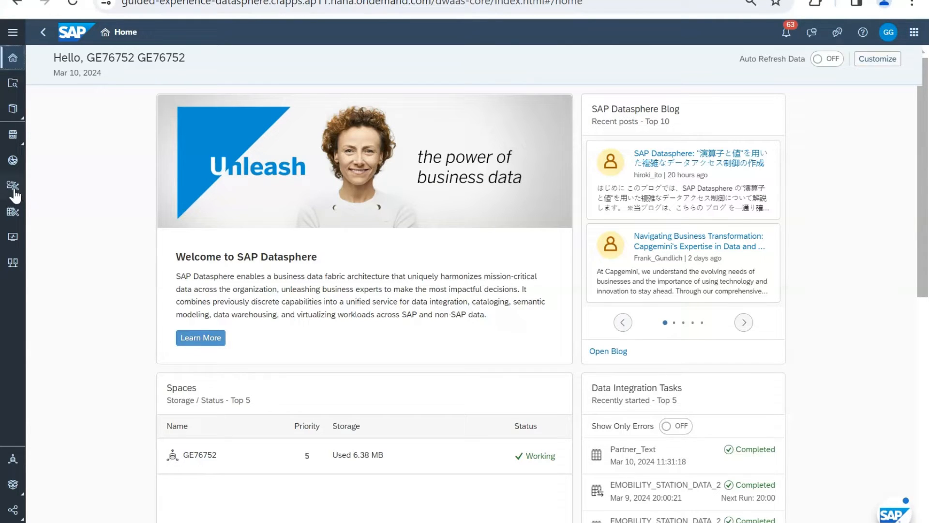
Step: Create a new entity-relationship model in the Data Builder
{"action": "left_click", "coordinate": [13, 212]}
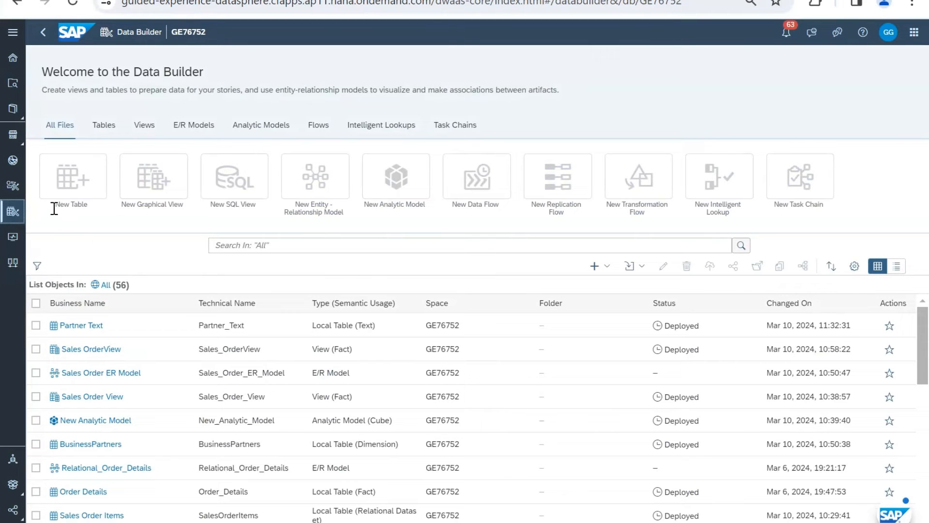
{"action": "left_click", "coordinate": [323, 177]}
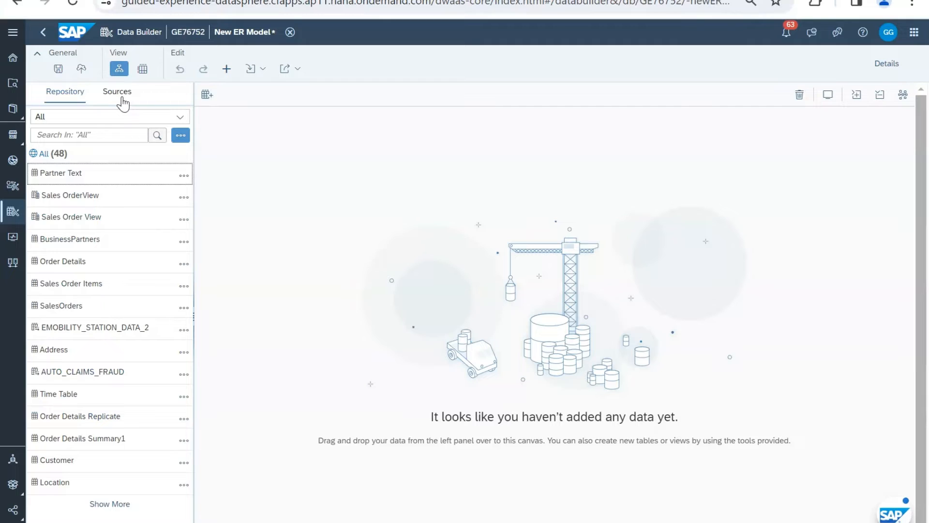
Step: Add the EMOBILITY_STATION_DATA_2 table from the ANA160 schema of the HANA_CLOUD connection to the model canvas
{"action": "left_click", "coordinate": [122, 100]}
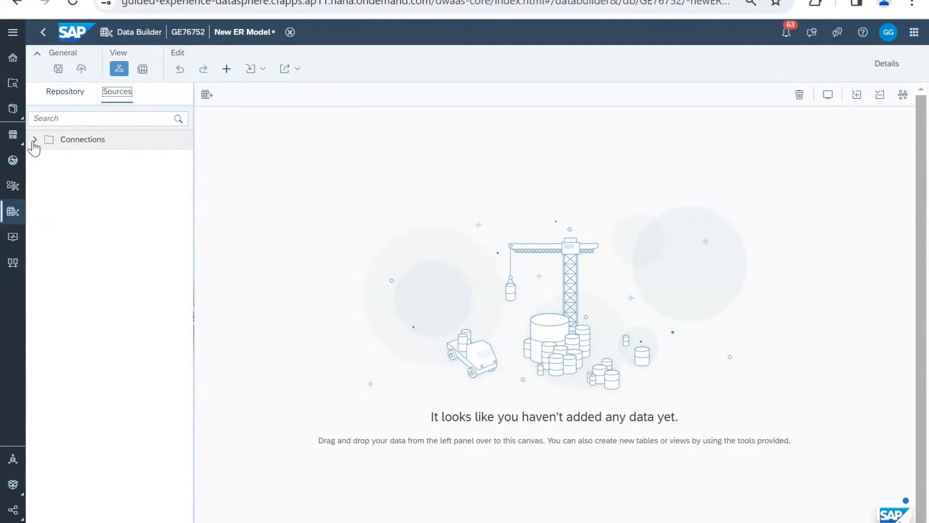
{"action": "left_click", "coordinate": [34, 141]}
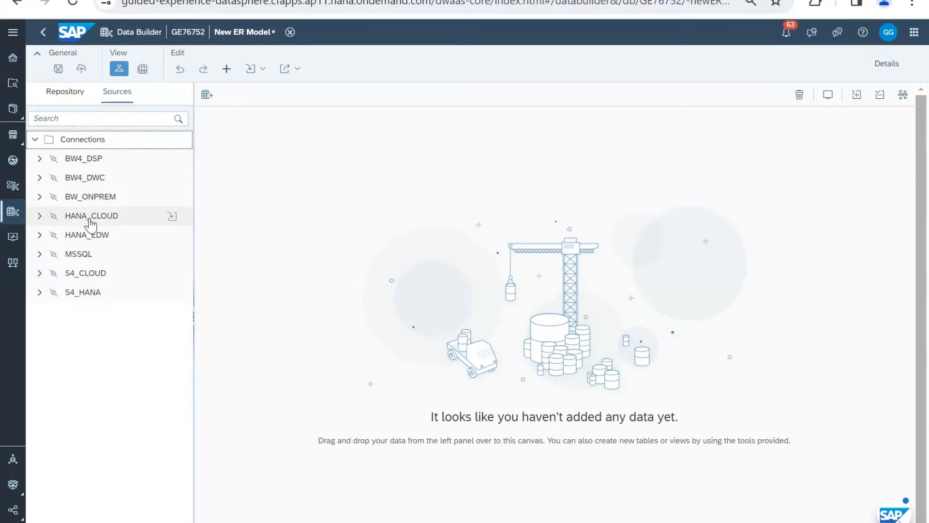
{"action": "left_click", "coordinate": [38, 215]}
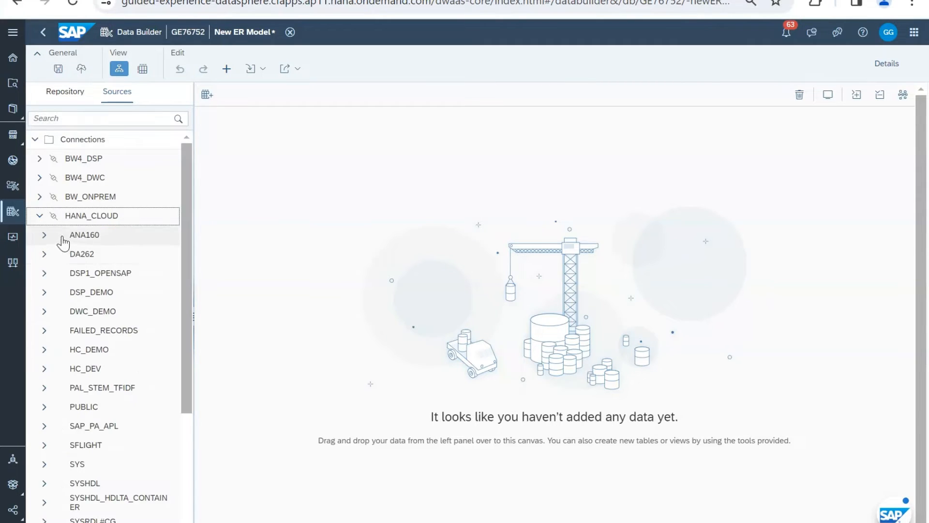
{"action": "left_click", "coordinate": [44, 235]}
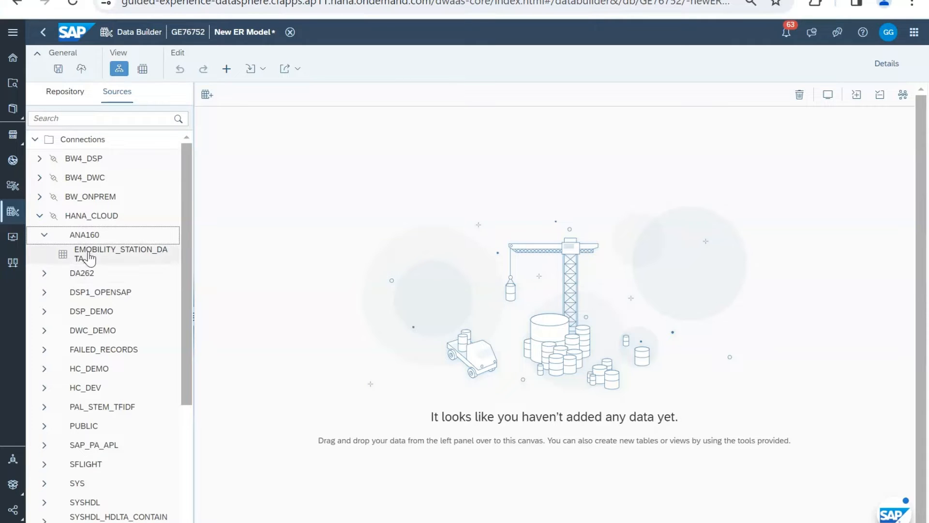
{"action": "left_click", "coordinate": [100, 259]}
{"action": "left_click_drag", "start_coordinate": [100, 259], "coordinate": [367, 253]}
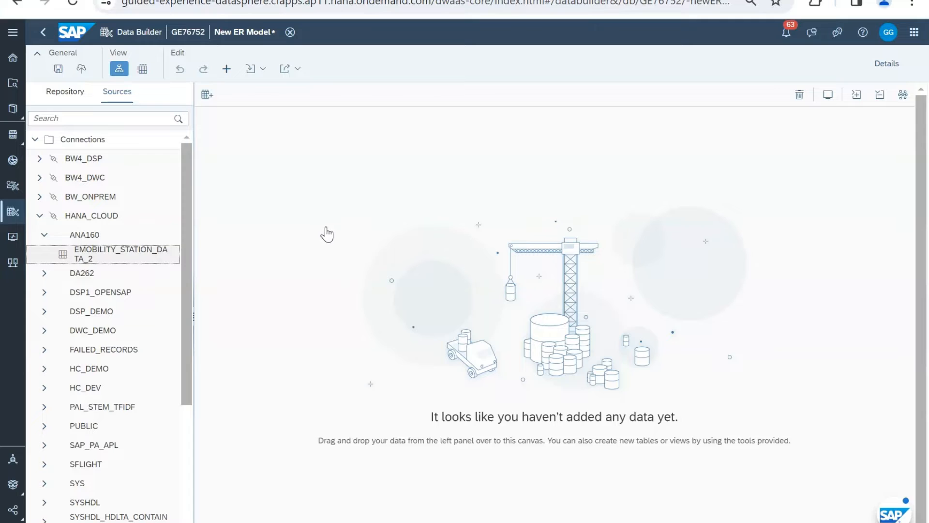
{"action": "left_click_drag", "start_coordinate": [326, 228], "coordinate": [68, 273]}
{"action": "left_click_drag", "start_coordinate": [238, 252], "coordinate": [354, 198]}
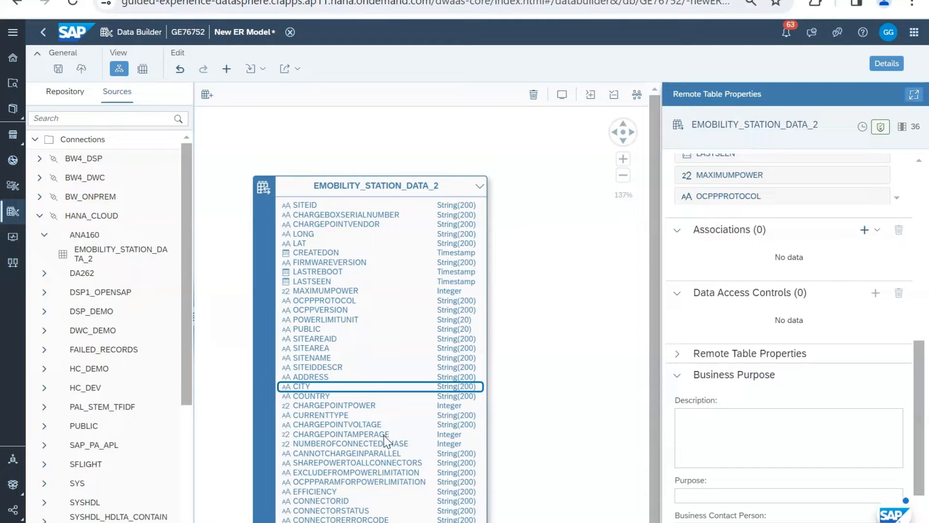
Step: Look over the columns of the EMOBILITY_STATION_DATA_2 table and delete it from the canvas
{"action": "left_click", "coordinate": [464, 266]}
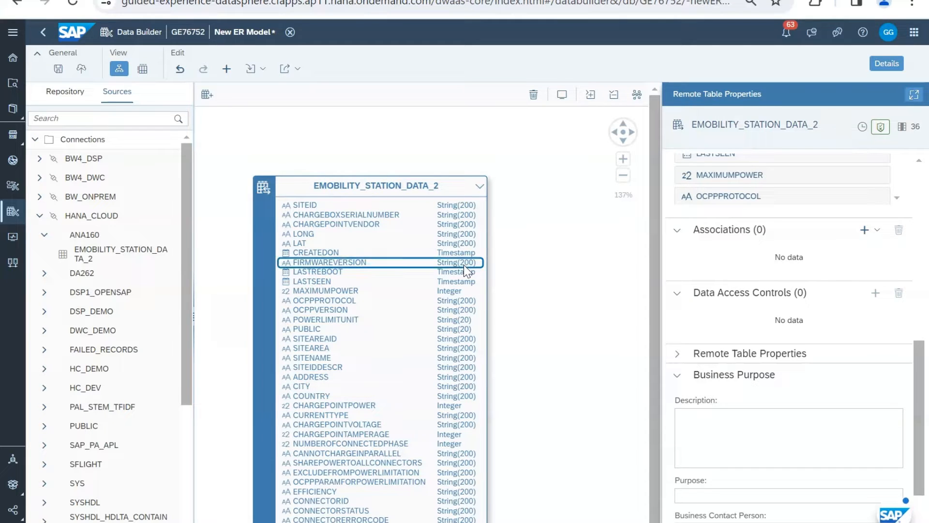
{"action": "scroll", "coordinate": [463, 265], "scroll_direction": "up", "scroll_amount": 1}
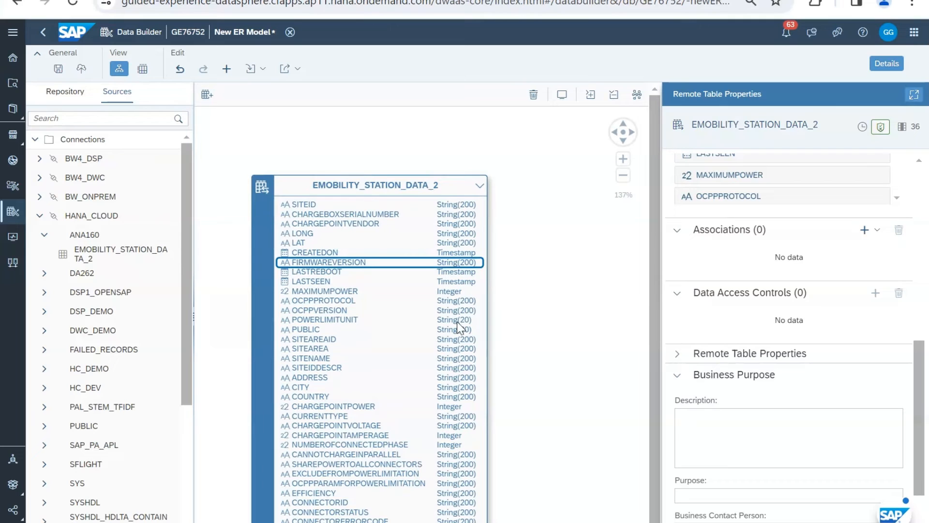
{"action": "scroll", "coordinate": [444, 370], "scroll_direction": "down", "scroll_amount": 3}
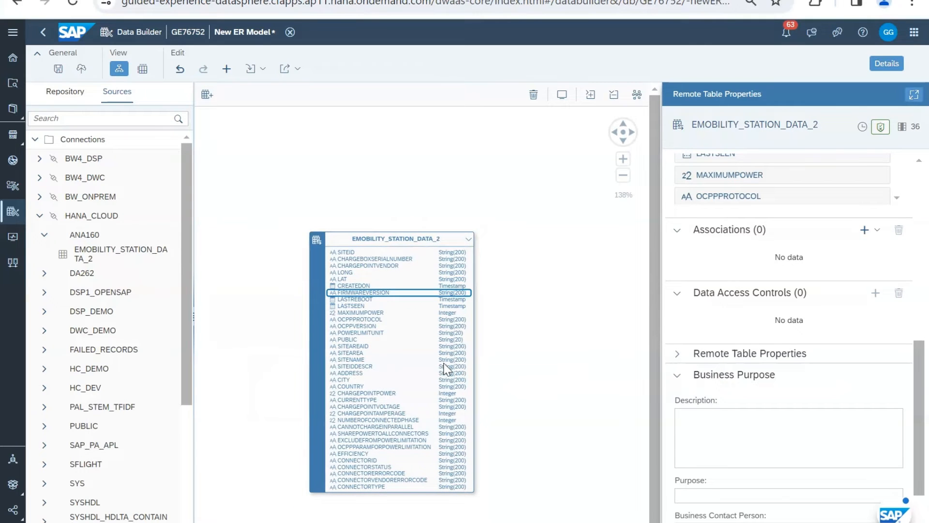
{"action": "left_click", "coordinate": [441, 240]}
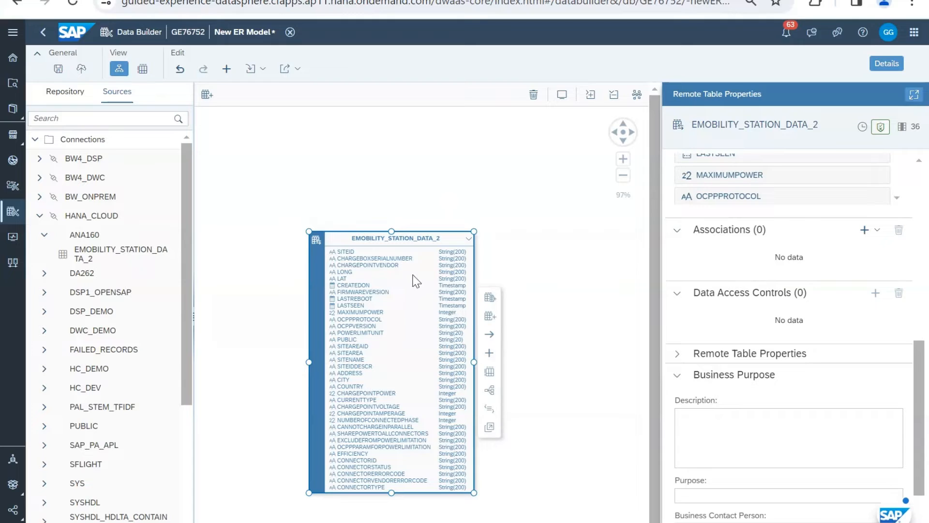
{"action": "left_click", "coordinate": [534, 95]}
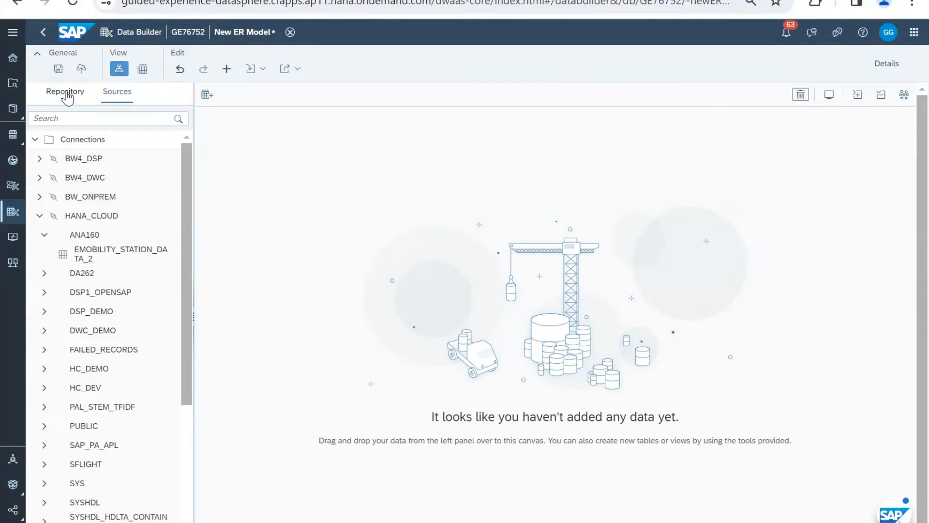
Step: Add the Sales OrderView from the repository to the canvas and position it with room for related tables
{"action": "left_click", "coordinate": [66, 93]}
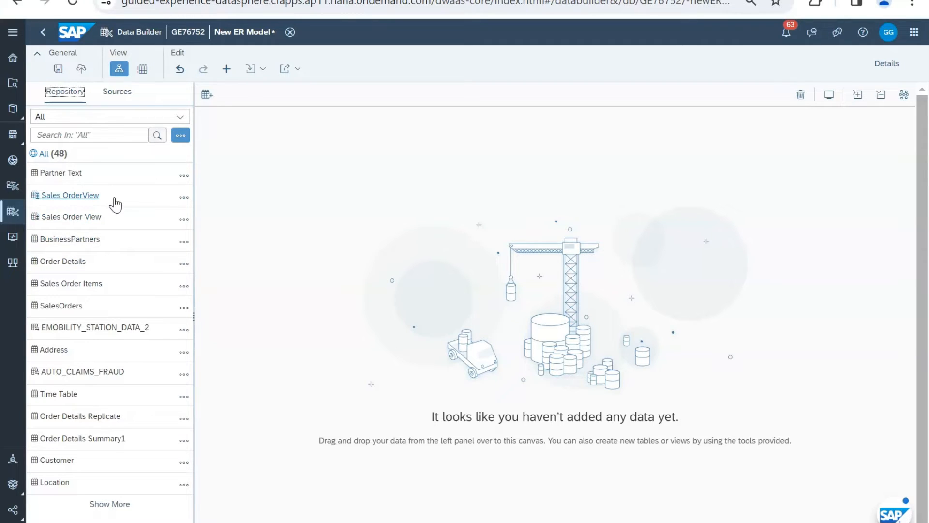
{"action": "left_click_drag", "start_coordinate": [115, 205], "coordinate": [345, 262]}
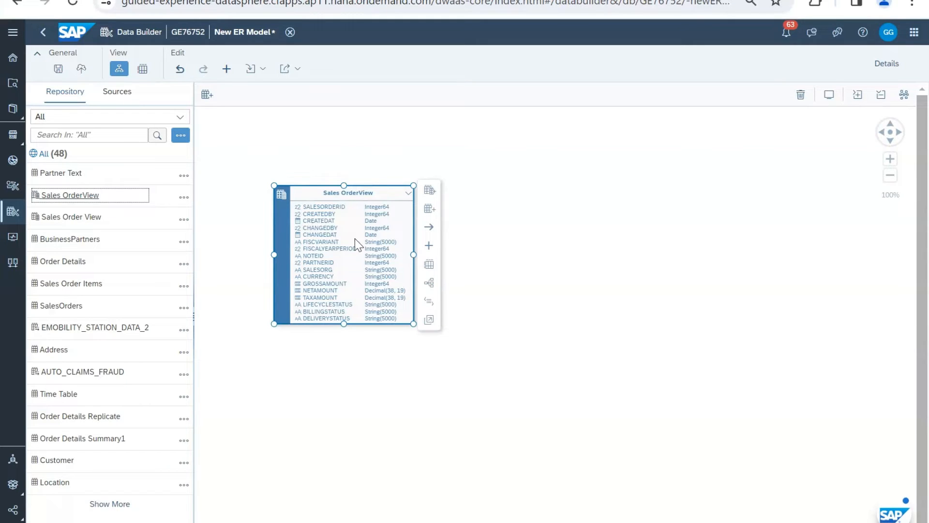
{"action": "left_click", "coordinate": [261, 250]}
{"action": "left_click", "coordinate": [394, 341]}
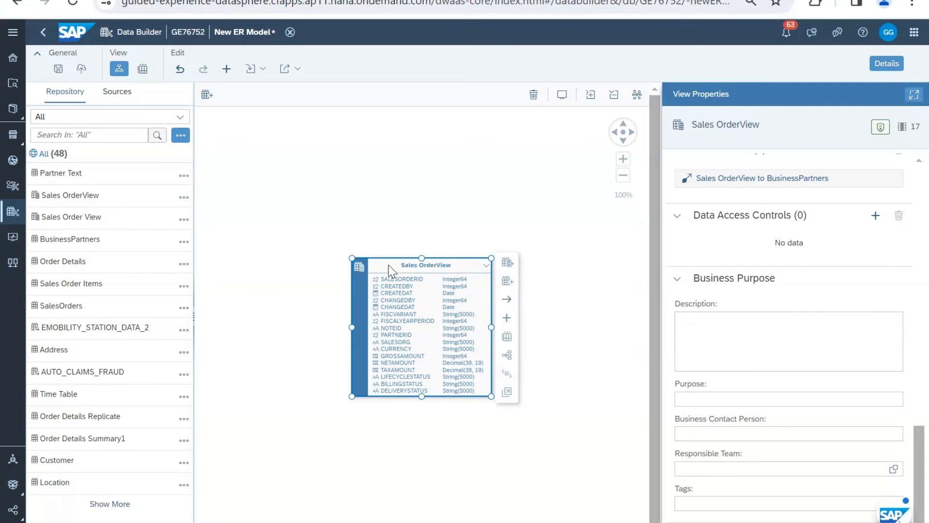
{"action": "left_click_drag", "start_coordinate": [396, 281], "coordinate": [260, 205]}
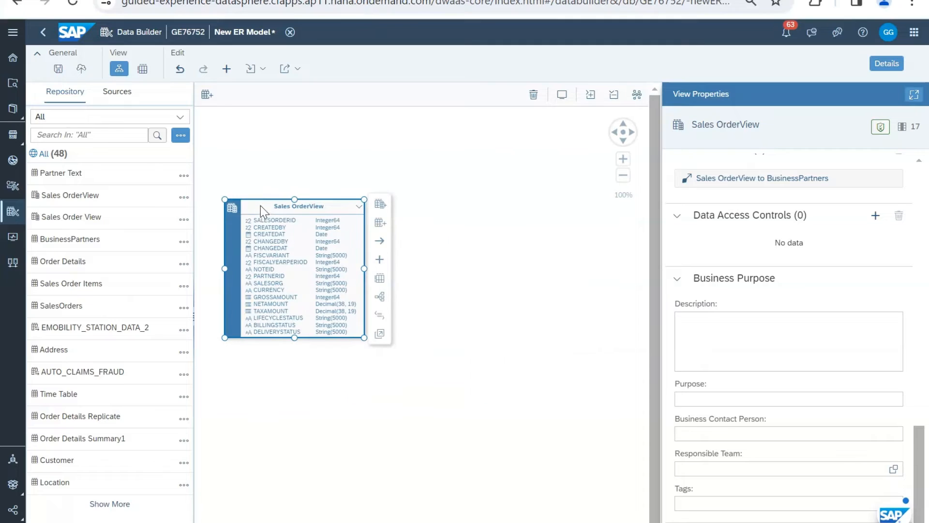
Step: Add the BusinessPartners, Address and Partner Text tables from the repository around the Sales OrderView
{"action": "left_click_drag", "start_coordinate": [83, 245], "coordinate": [502, 219]}
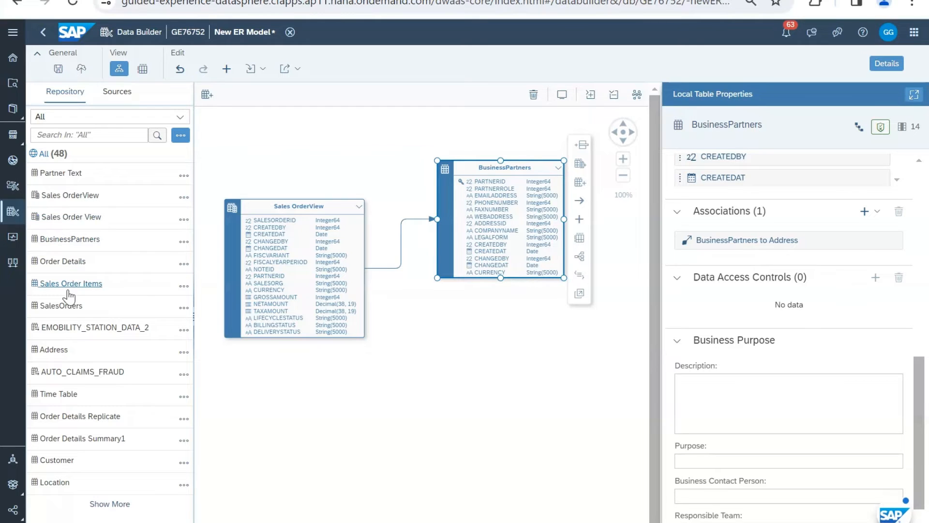
{"action": "left_click_drag", "start_coordinate": [60, 351], "coordinate": [547, 392]}
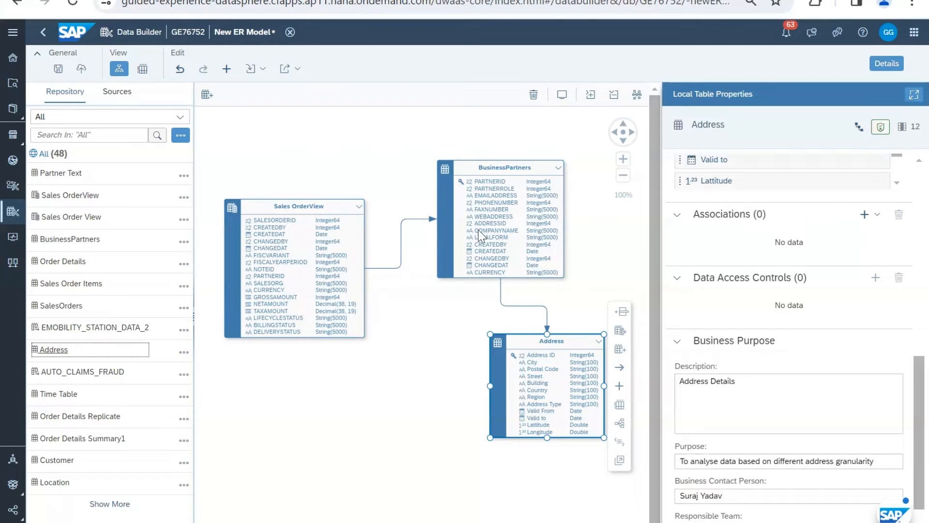
{"action": "left_click", "coordinate": [498, 178]}
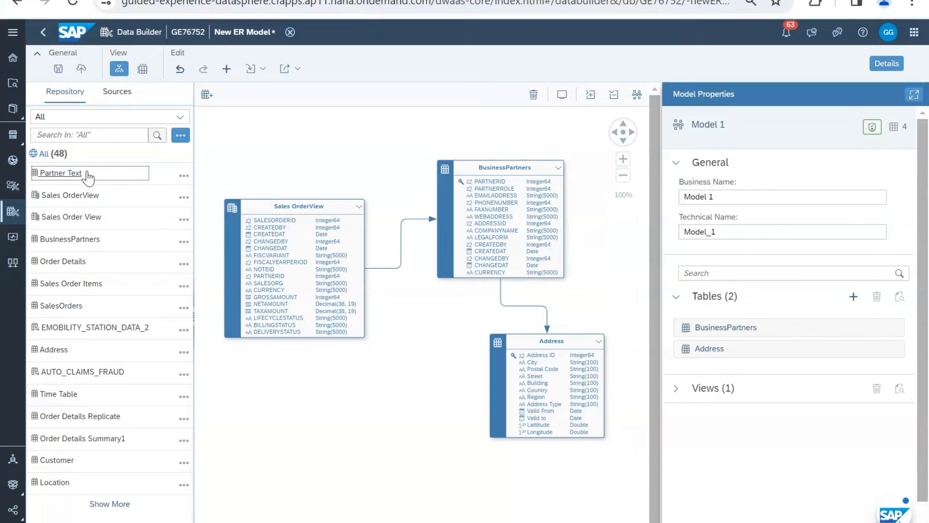
{"action": "left_click_drag", "start_coordinate": [88, 177], "coordinate": [393, 482]}
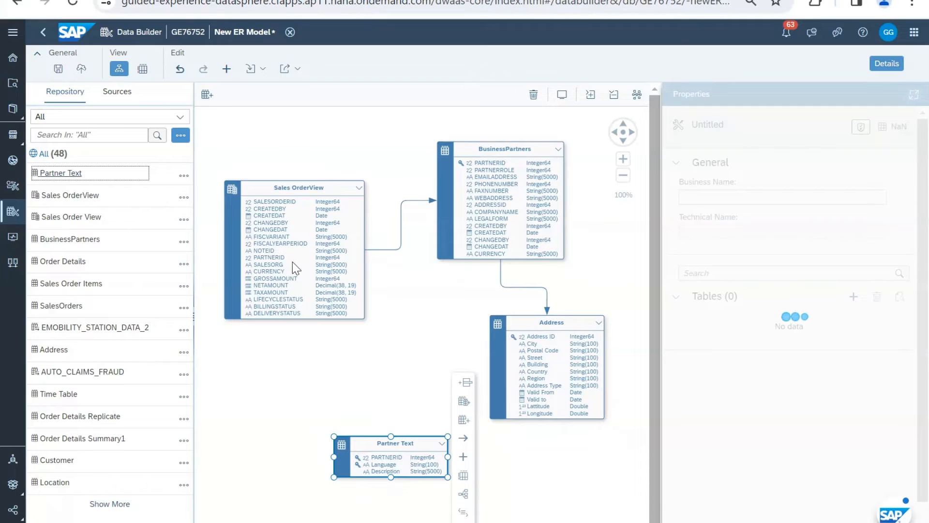
Step: Create an association from Sales OrderView to Partner Text and open its properties
{"action": "left_click", "coordinate": [345, 259]}
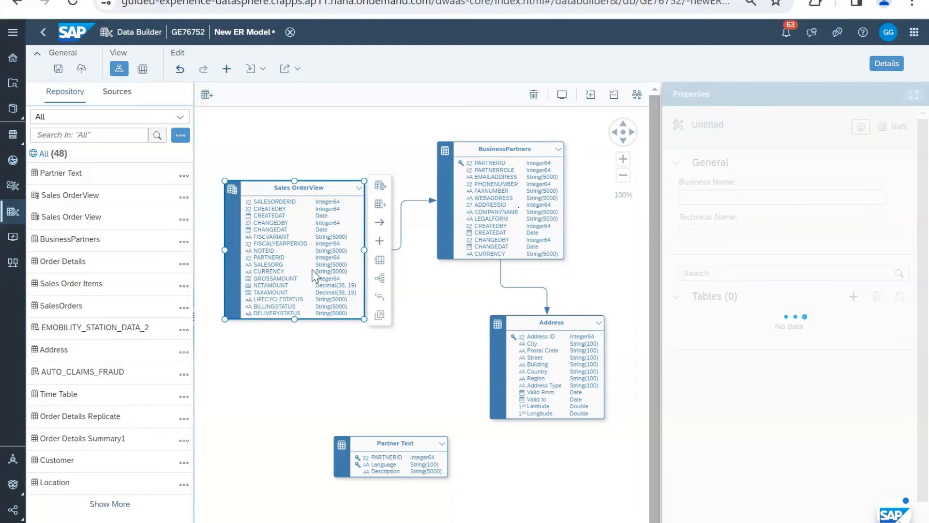
{"action": "left_click", "coordinate": [379, 222]}
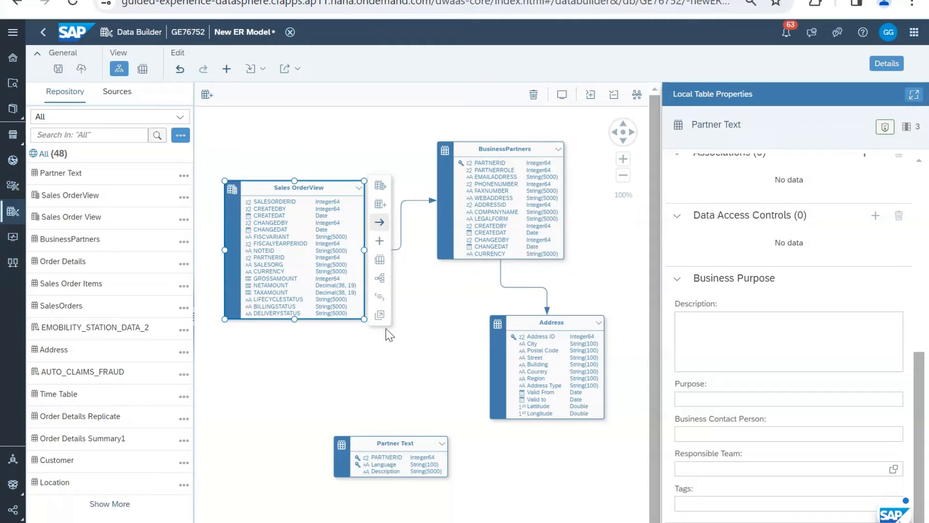
{"action": "left_click", "coordinate": [385, 453]}
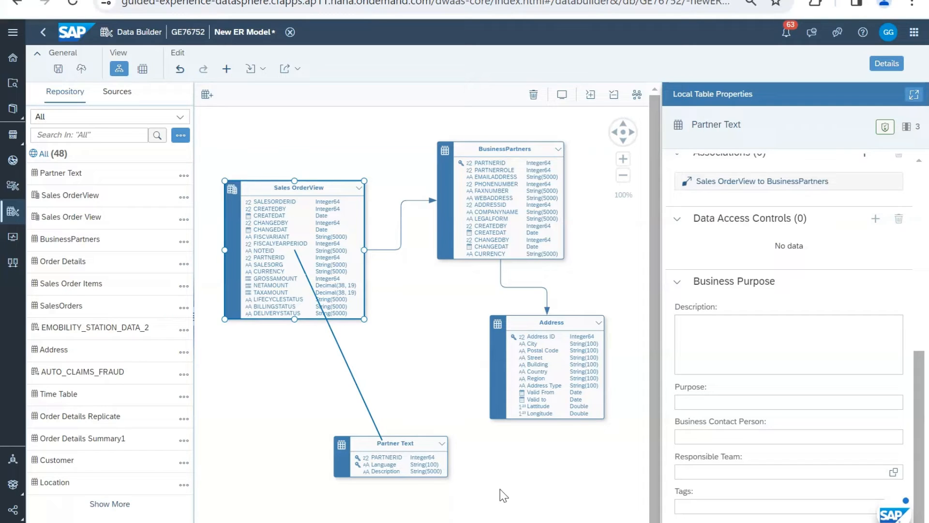
{"action": "left_click", "coordinate": [408, 445]}
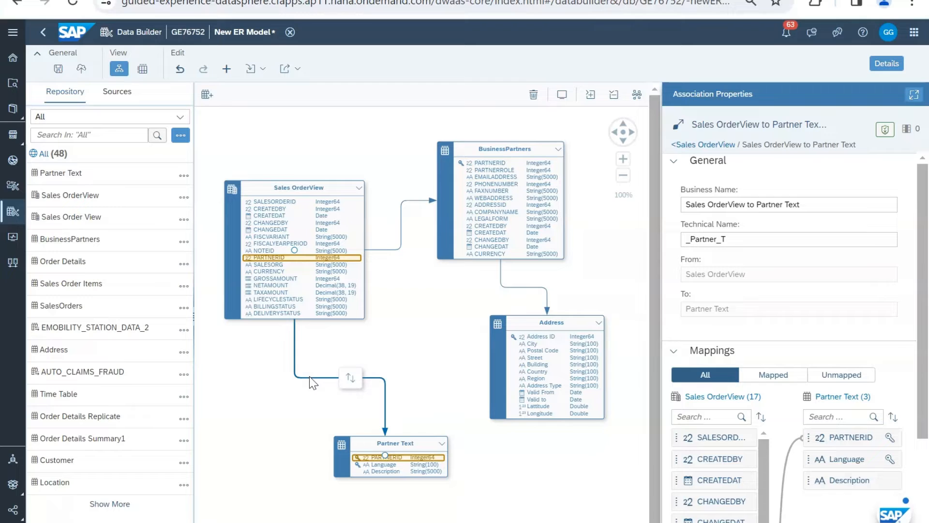
{"action": "left_click", "coordinate": [354, 378]}
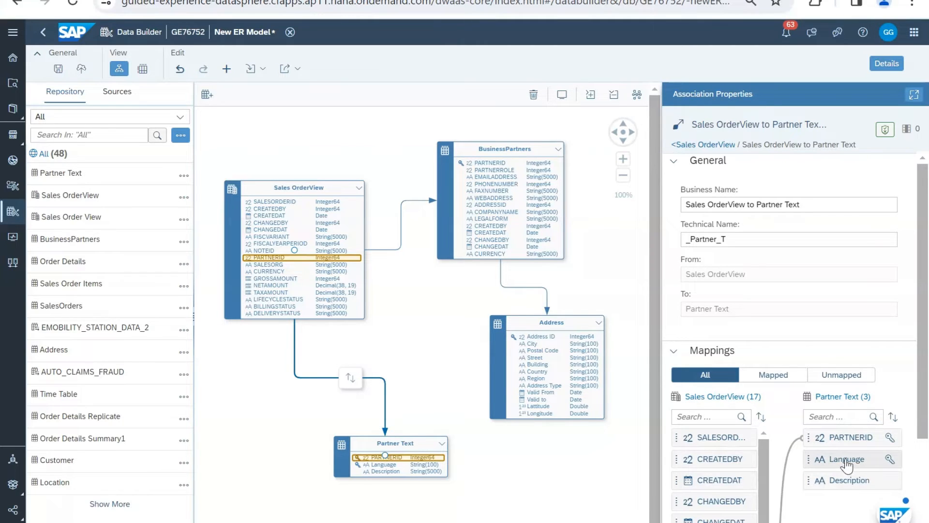
Step: Show only the mapped columns of the Partner Text association and delete its PARTNERID mapping
{"action": "left_click", "coordinate": [777, 378]}
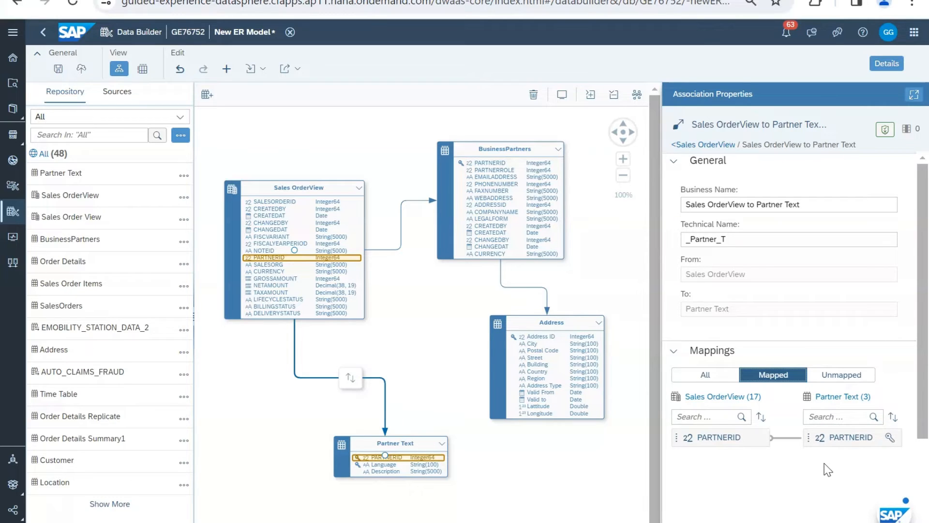
{"action": "left_click", "coordinate": [785, 437]}
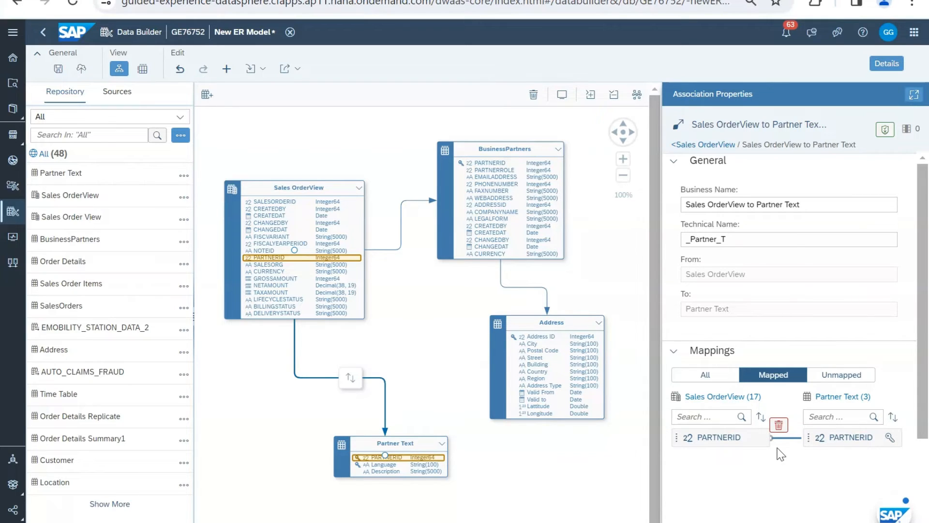
{"action": "left_click", "coordinate": [778, 425]}
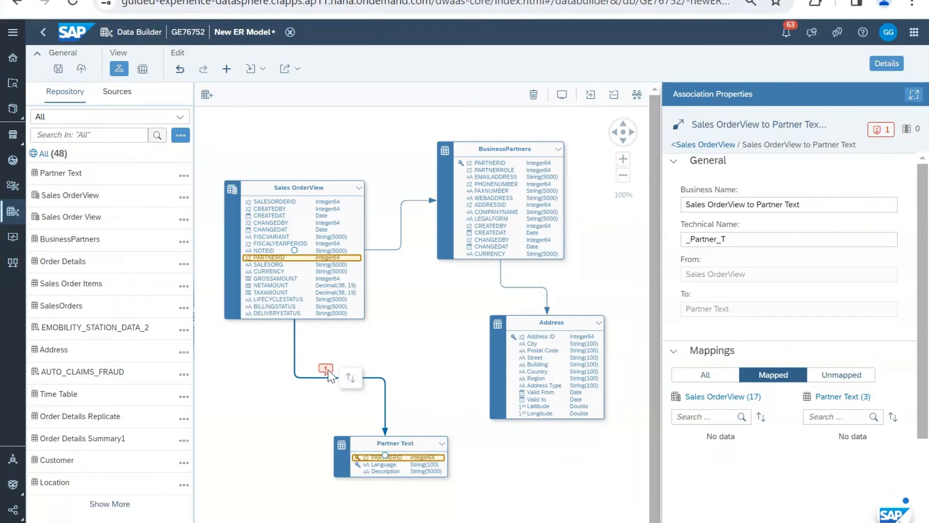
Step: Show all columns of the association and map PARTNERID of Sales OrderView to PARTNERID of Partner Text
{"action": "left_click", "coordinate": [734, 397]}
{"action": "left_click", "coordinate": [713, 378]}
{"action": "scroll", "coordinate": [729, 483], "scroll_direction": "down", "scroll_amount": 5}
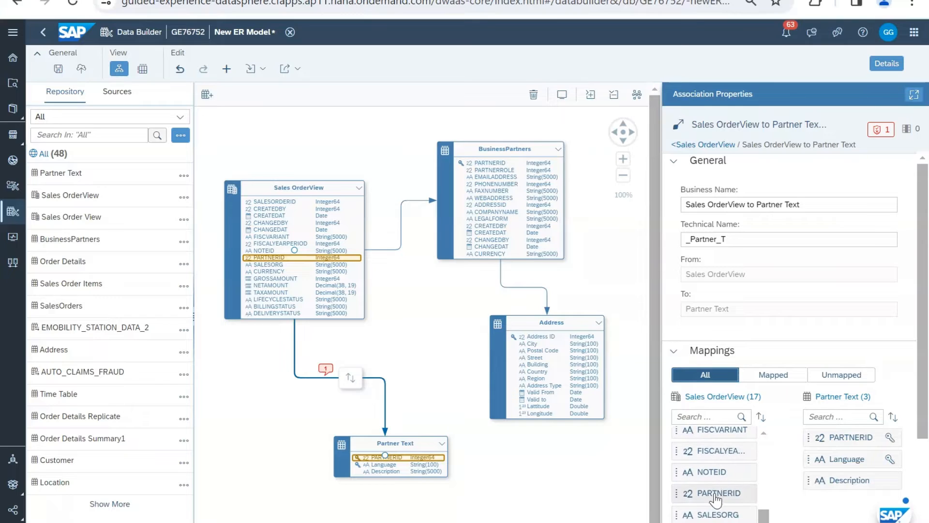
{"action": "left_click_drag", "start_coordinate": [715, 495], "coordinate": [842, 439]}
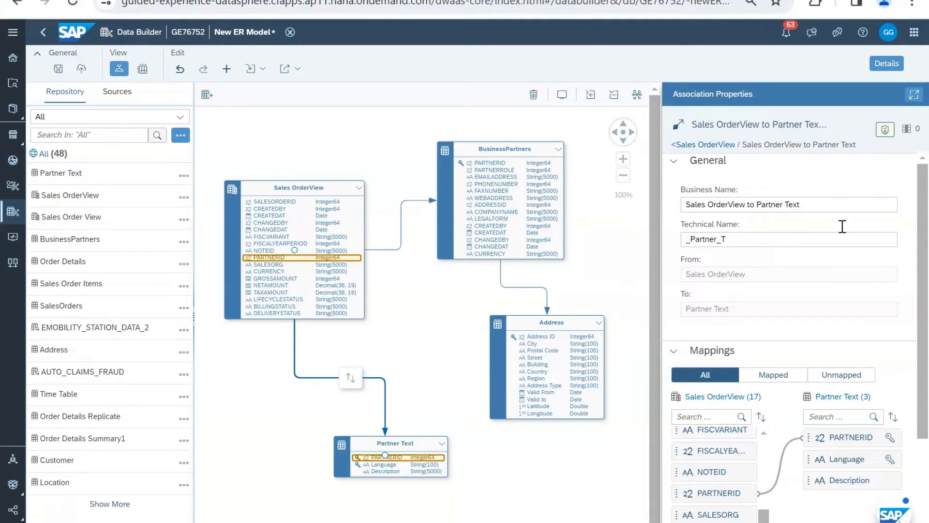
Step: Review the association's general properties and mappings, and open the Sales OrderView properties to examine its attributes and general settings
{"action": "scroll", "coordinate": [842, 231], "scroll_direction": "down", "scroll_amount": 3}
{"action": "scroll", "coordinate": [842, 234], "scroll_direction": "up", "scroll_amount": 3}
{"action": "left_click", "coordinate": [705, 238]}
{"action": "scroll", "coordinate": [609, 227], "scroll_direction": "up", "scroll_amount": 1}
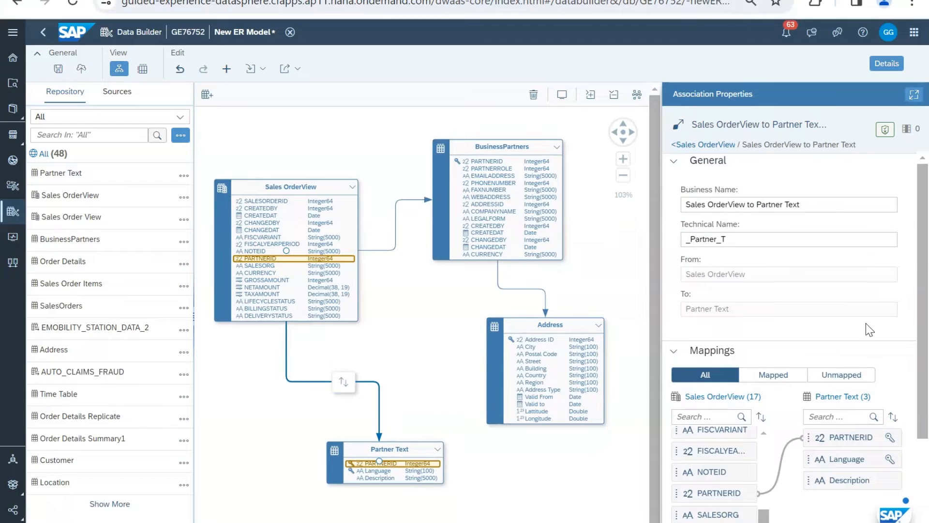
{"action": "scroll", "coordinate": [866, 323], "scroll_direction": "down", "scroll_amount": 3}
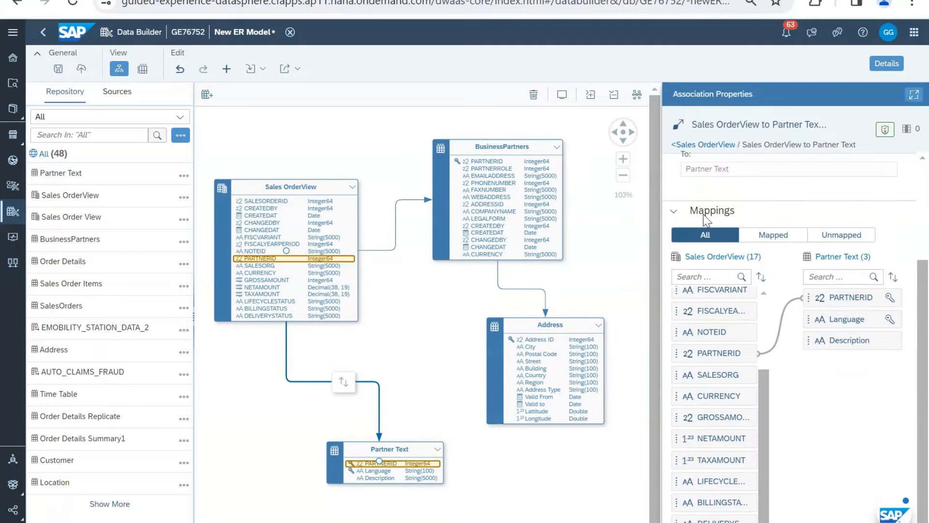
{"action": "left_click", "coordinate": [715, 150]}
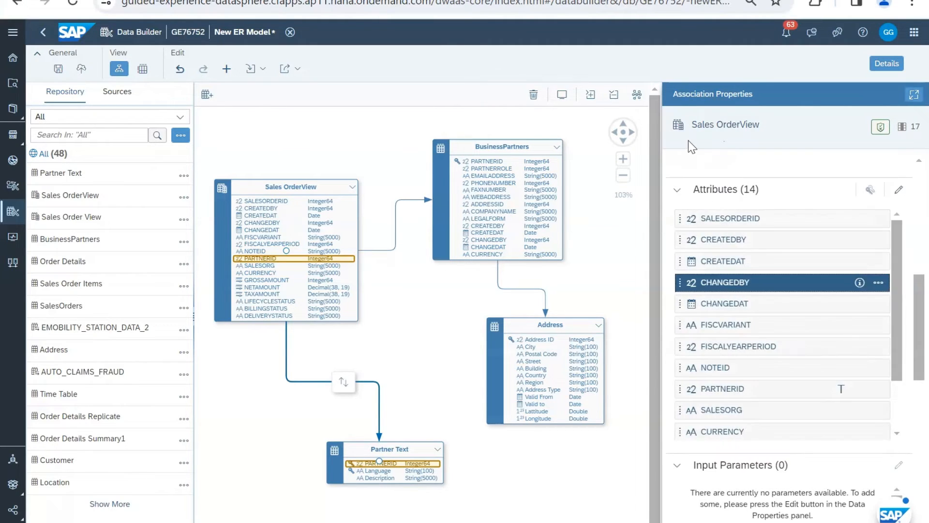
{"action": "scroll", "coordinate": [765, 227], "scroll_direction": "up", "scroll_amount": 8}
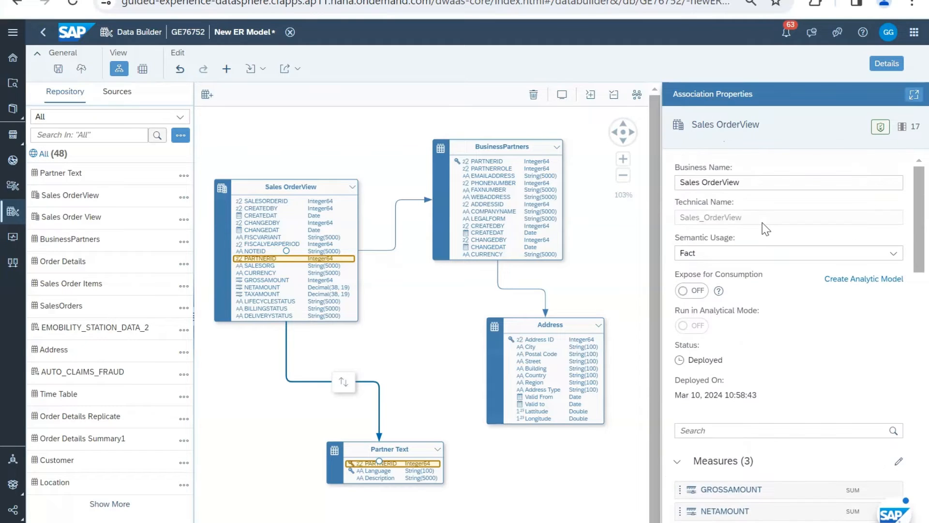
Step: Open the BusinessPartners table properties and examine its names, the available semantic usage options and its attribute list
{"action": "left_click", "coordinate": [409, 312]}
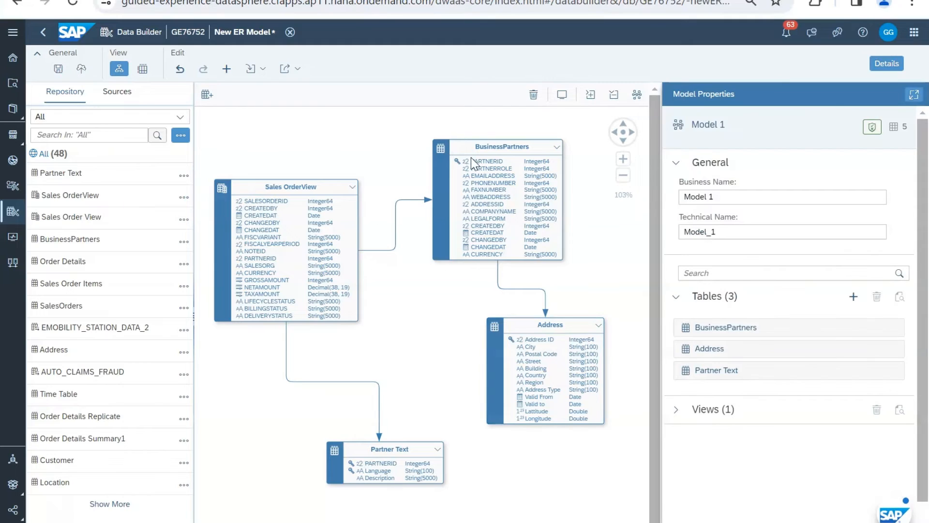
{"action": "left_click", "coordinate": [517, 167]}
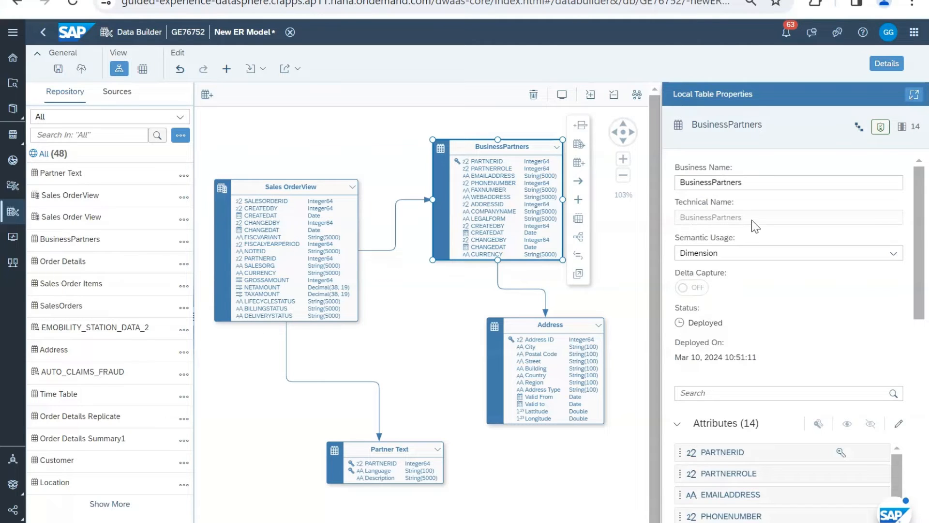
{"action": "left_click", "coordinate": [755, 183]}
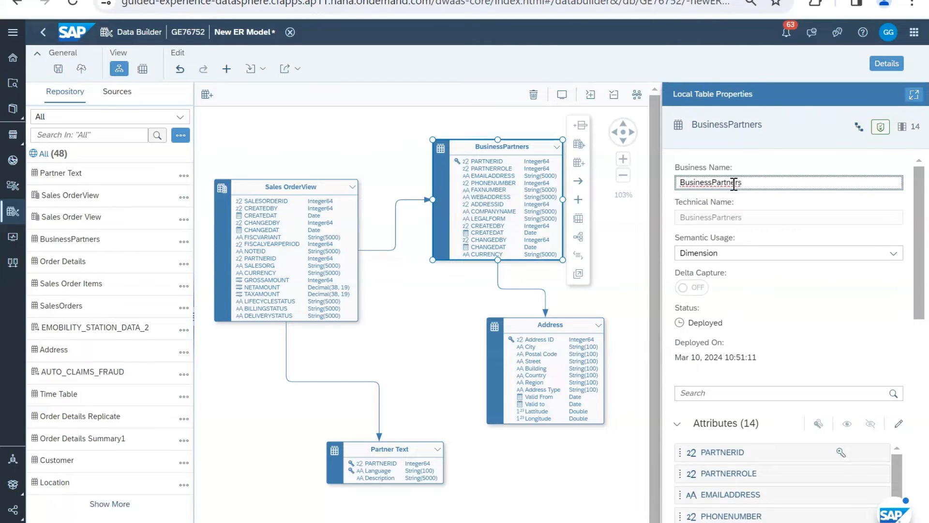
{"action": "scroll", "coordinate": [803, 265], "scroll_direction": "down", "scroll_amount": 1}
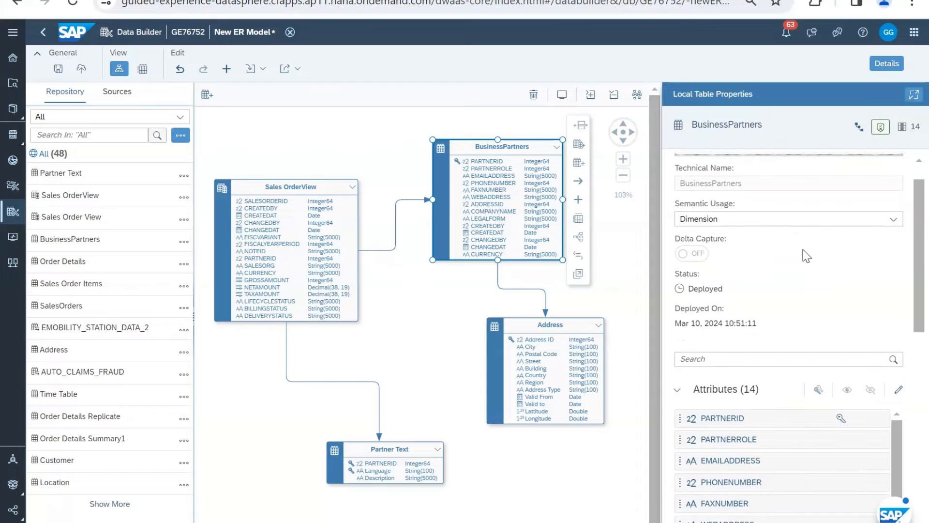
{"action": "left_click", "coordinate": [757, 220]}
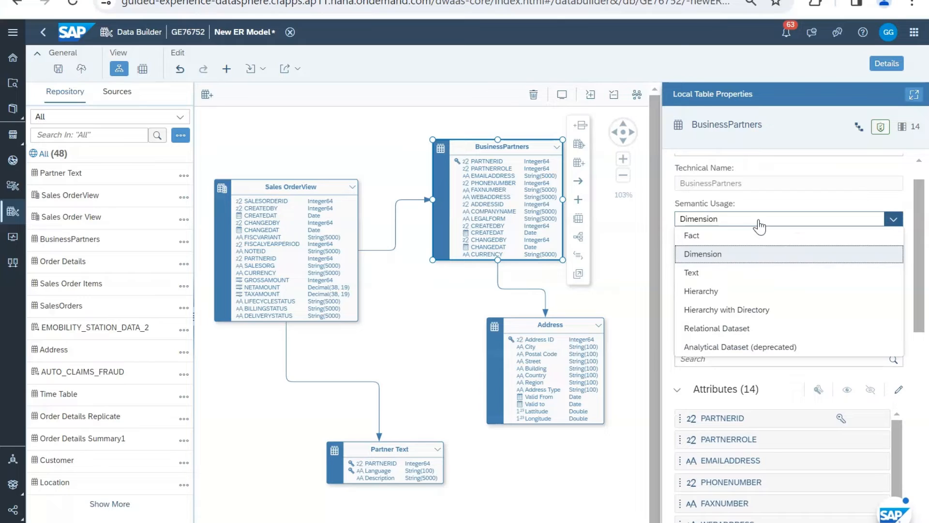
{"action": "left_click", "coordinate": [758, 221]}
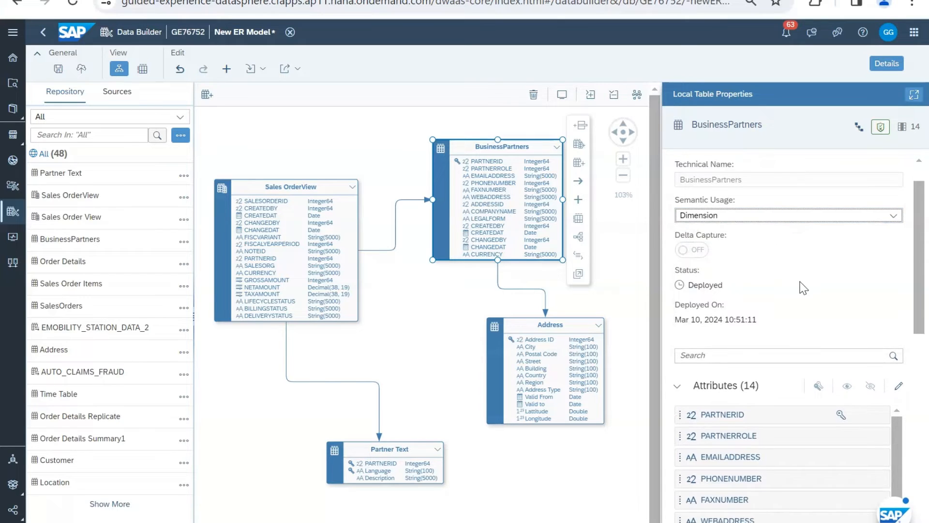
{"action": "scroll", "coordinate": [697, 223], "scroll_direction": "down", "scroll_amount": 1}
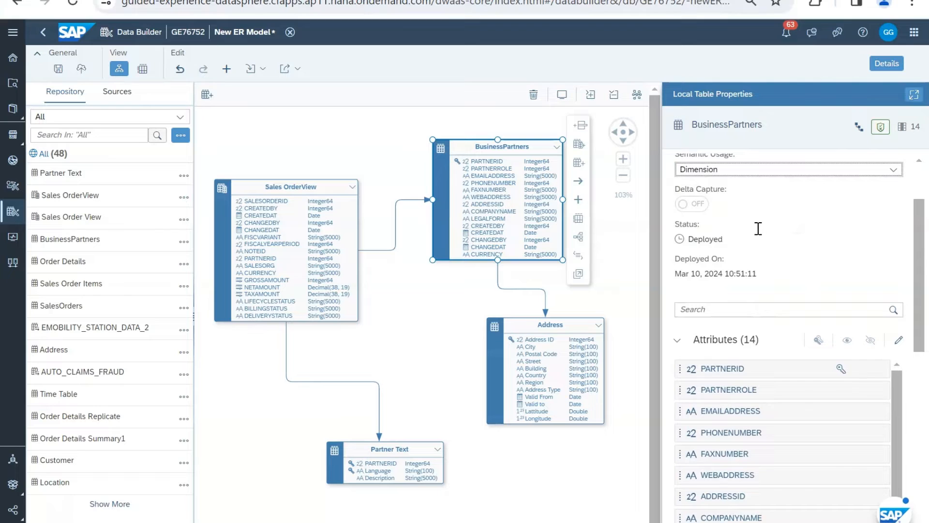
{"action": "scroll", "coordinate": [741, 288], "scroll_direction": "down", "scroll_amount": 2}
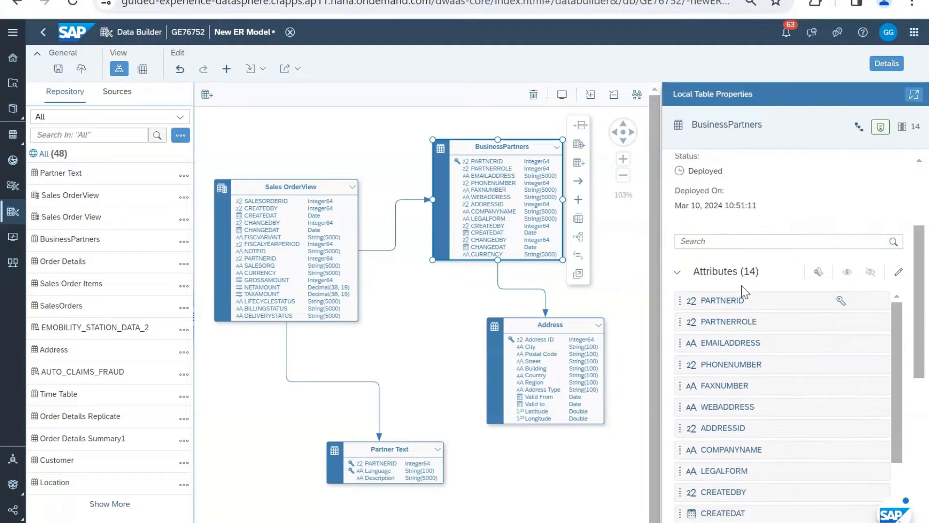
{"action": "scroll", "coordinate": [741, 286], "scroll_direction": "down", "scroll_amount": 1}
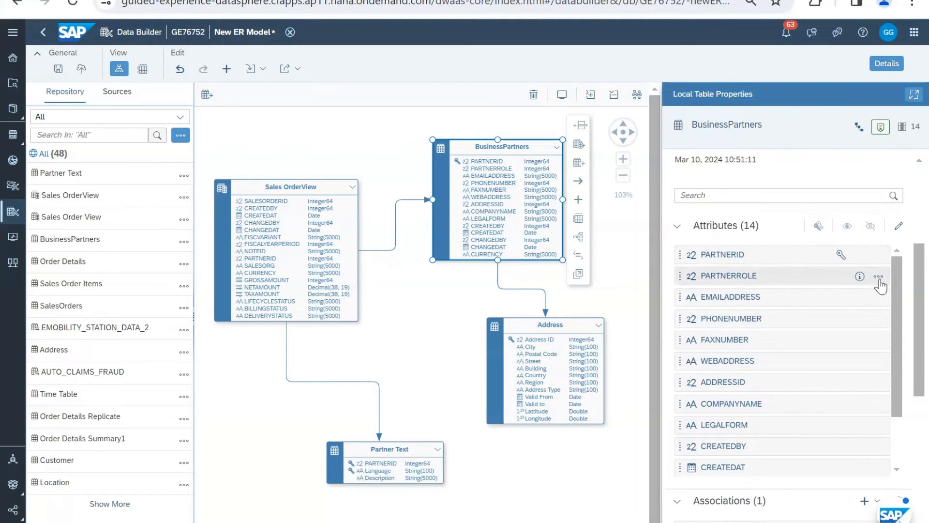
Step: Examine the actions available for the PARTNERROLE attribute of BusinessPartners, leaving the attribute as it is
{"action": "left_click", "coordinate": [878, 276]}
{"action": "left_click", "coordinate": [878, 280]}
{"action": "left_click", "coordinate": [877, 281]}
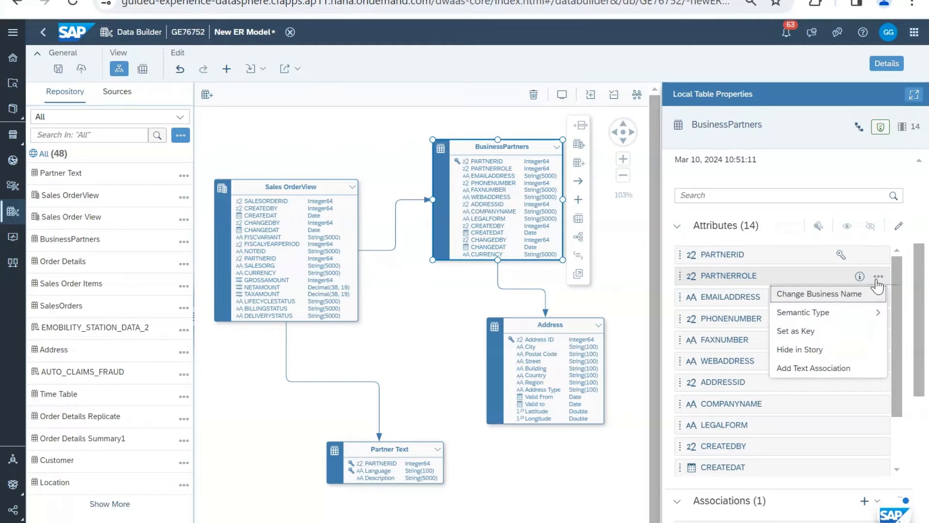
{"action": "left_click", "coordinate": [849, 316]}
{"action": "left_click", "coordinate": [878, 276]}
{"action": "left_click", "coordinate": [878, 279]}
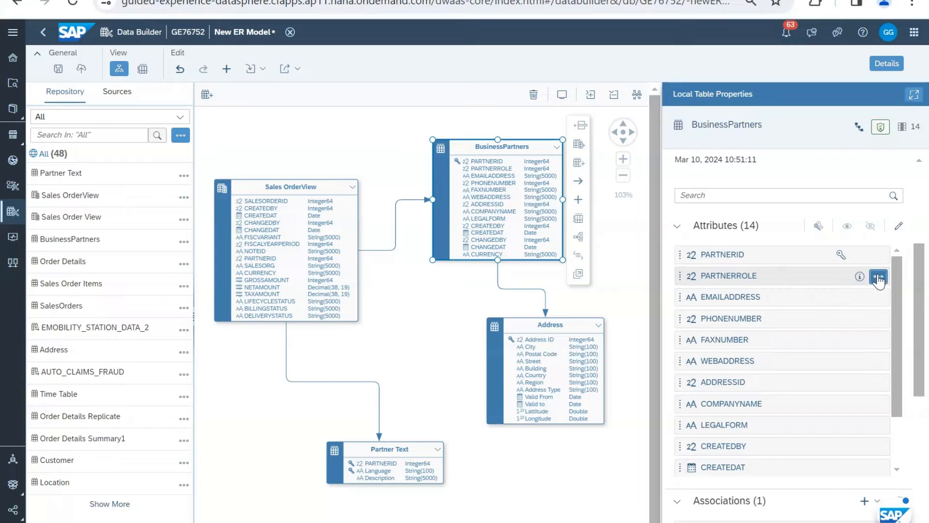
{"action": "left_click", "coordinate": [879, 280]}
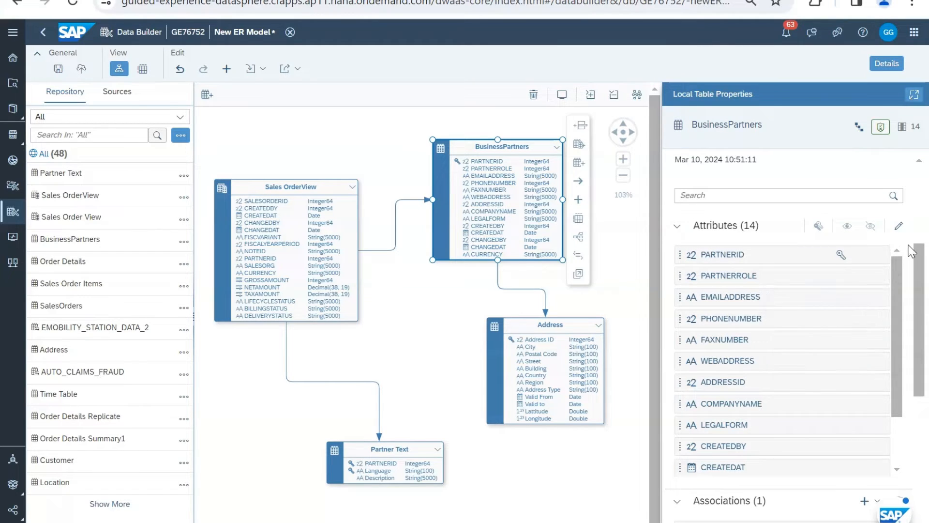
Step: Review the remaining BusinessPartners properties, covering attributes, associations, data access controls and business purpose, and return to the general settings
{"action": "scroll", "coordinate": [819, 350], "scroll_direction": "down", "scroll_amount": 3}
{"action": "scroll", "coordinate": [819, 351], "scroll_direction": "down", "scroll_amount": 5}
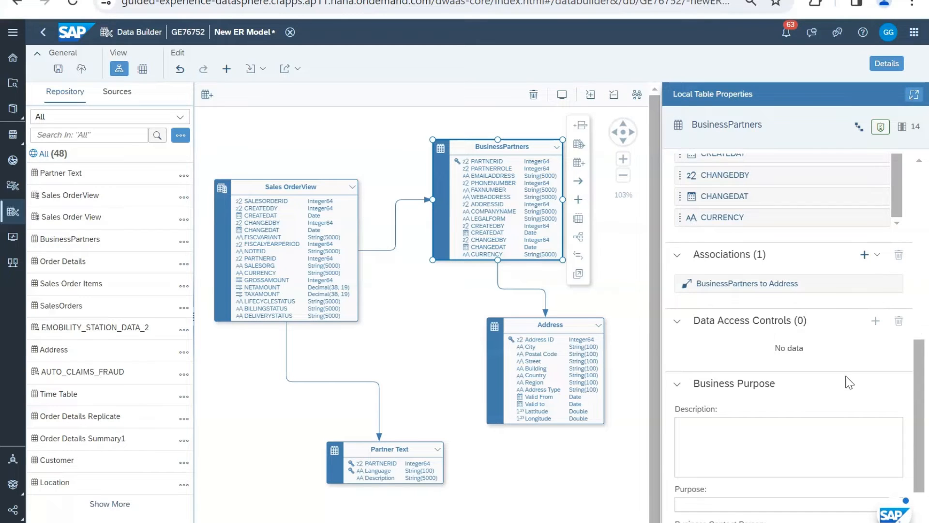
{"action": "scroll", "coordinate": [847, 382], "scroll_direction": "down", "scroll_amount": 2}
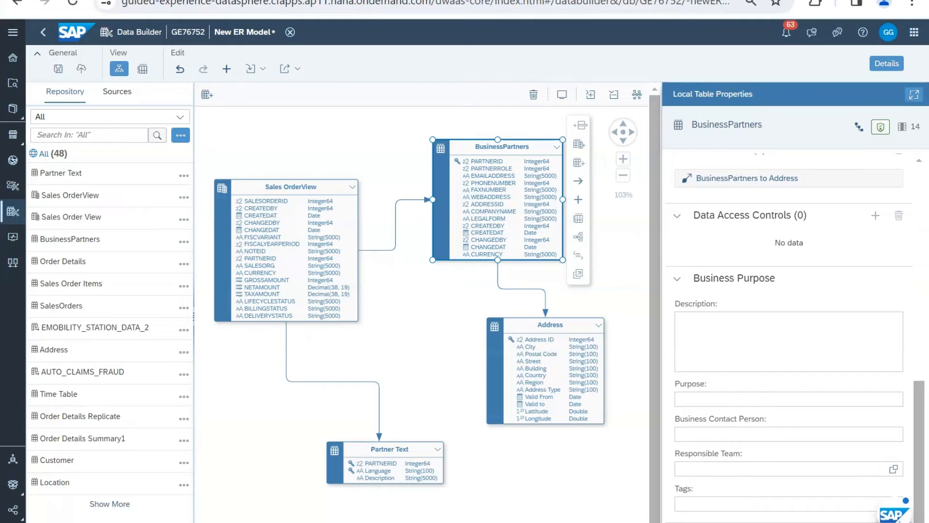
{"action": "scroll", "coordinate": [815, 413], "scroll_direction": "up", "scroll_amount": 5}
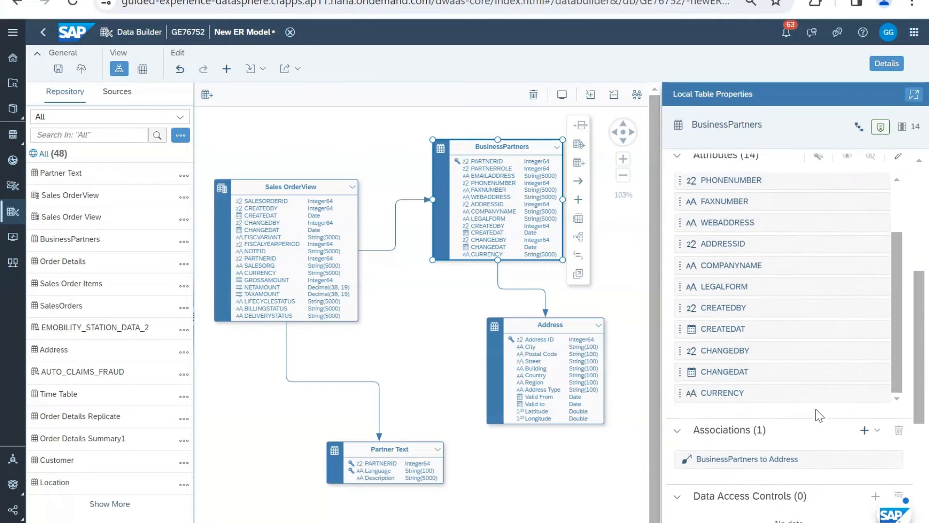
{"action": "scroll", "coordinate": [899, 296], "scroll_direction": "up", "scroll_amount": 5}
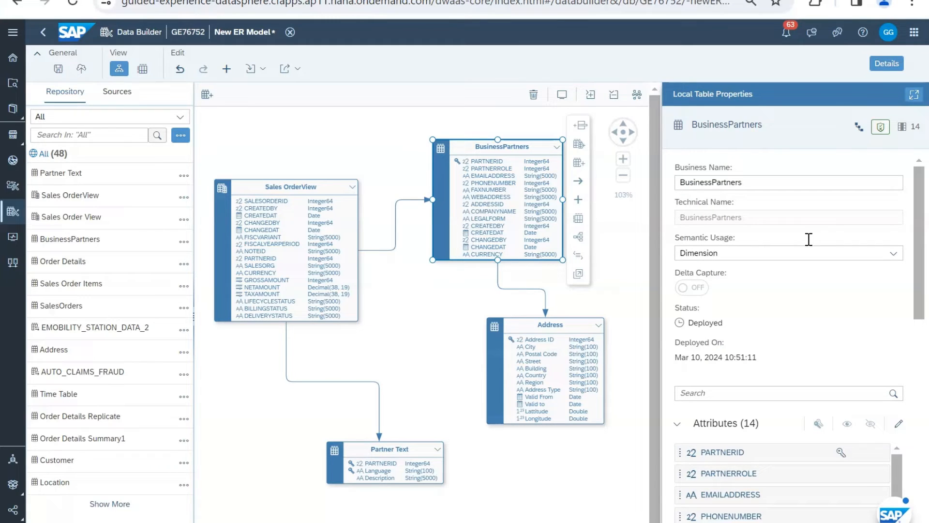
{"action": "scroll", "coordinate": [827, 299], "scroll_direction": "down", "scroll_amount": 5}
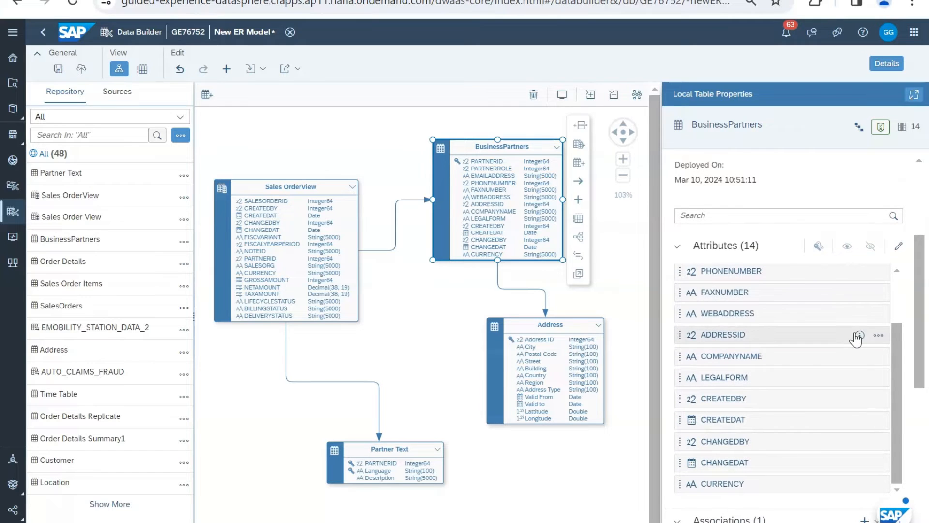
{"action": "scroll", "coordinate": [805, 291], "scroll_direction": "down", "scroll_amount": 5}
{"action": "scroll", "coordinate": [810, 299], "scroll_direction": "down", "scroll_amount": 4}
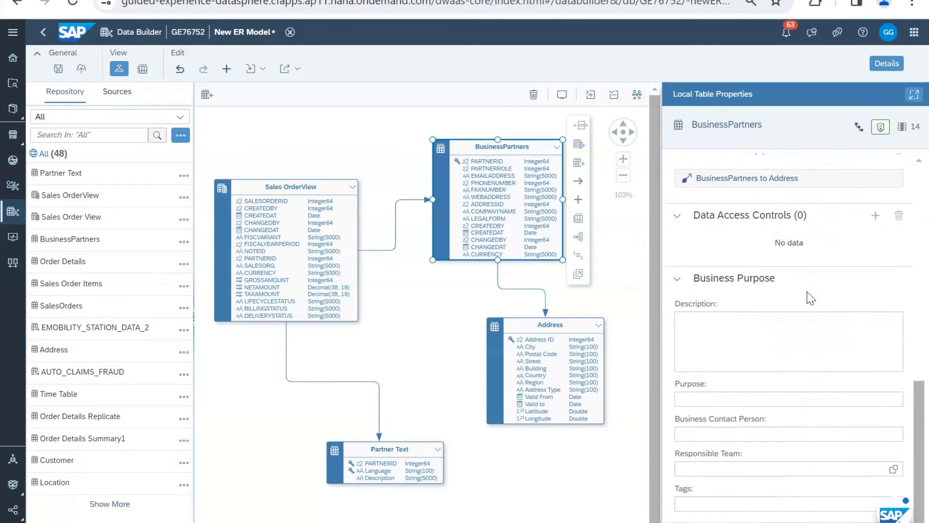
{"action": "scroll", "coordinate": [809, 296], "scroll_direction": "up", "scroll_amount": 8}
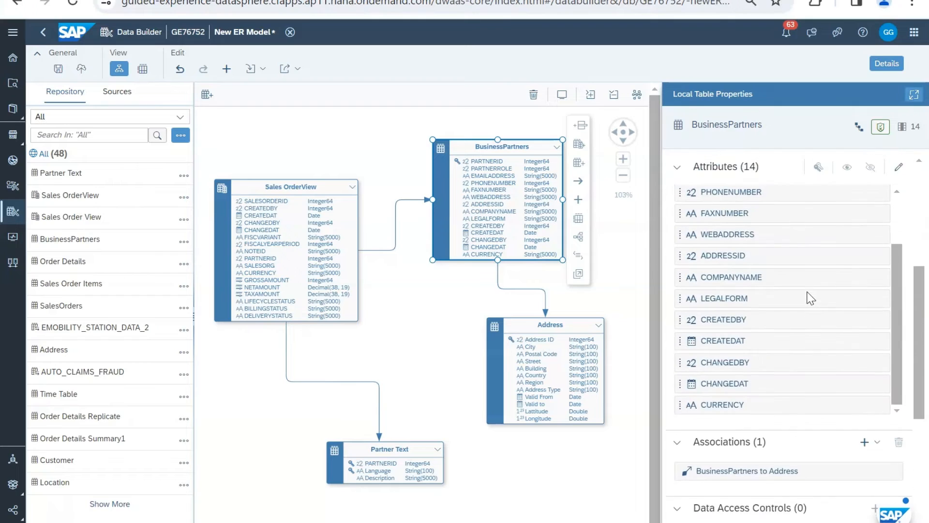
{"action": "scroll", "coordinate": [805, 289], "scroll_direction": "up", "scroll_amount": 5}
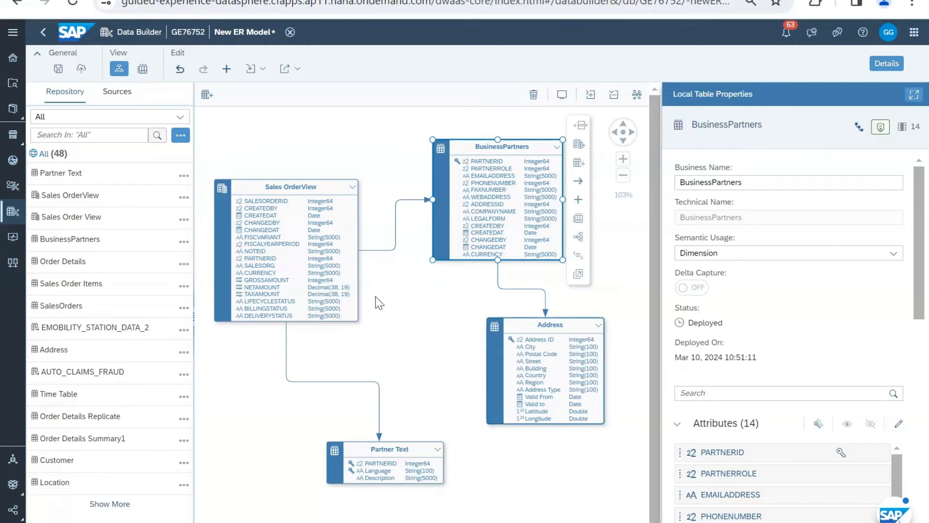
{"action": "left_click", "coordinate": [326, 268]}
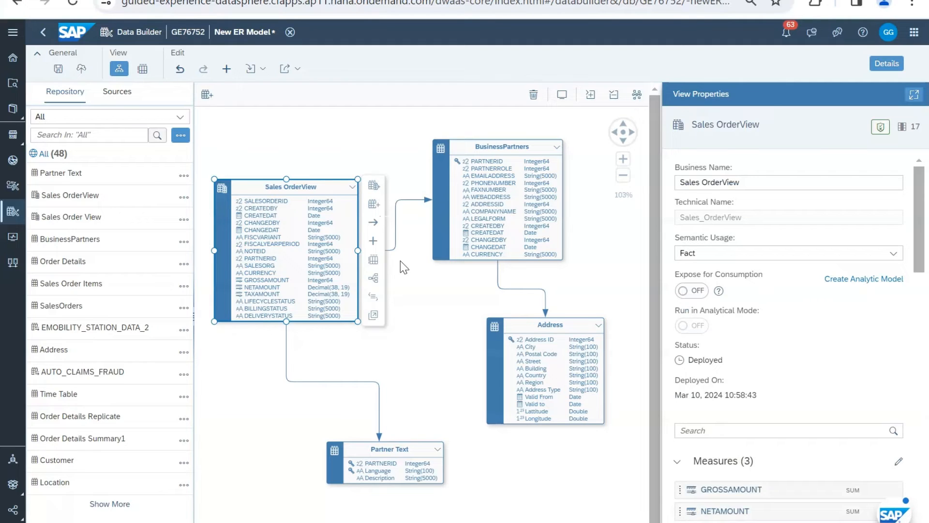
{"action": "left_click", "coordinate": [468, 225]}
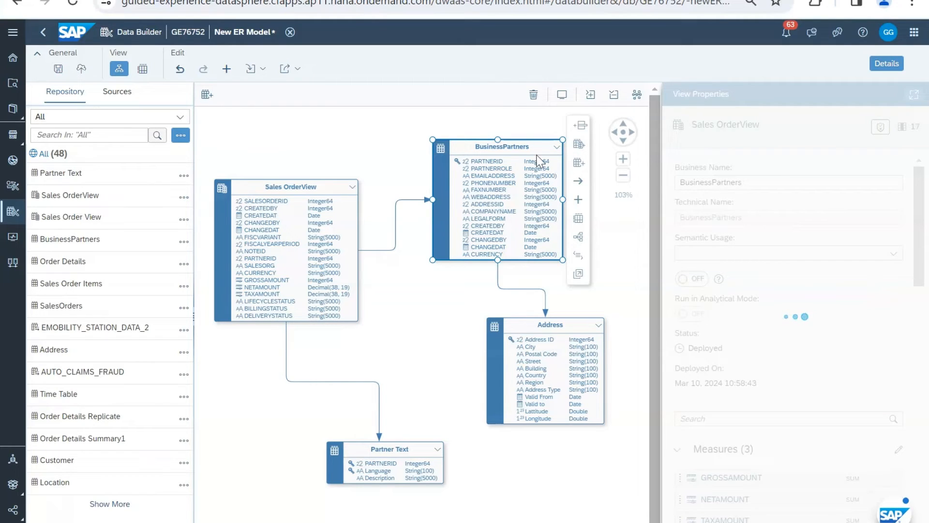
{"action": "left_click", "coordinate": [579, 145]}
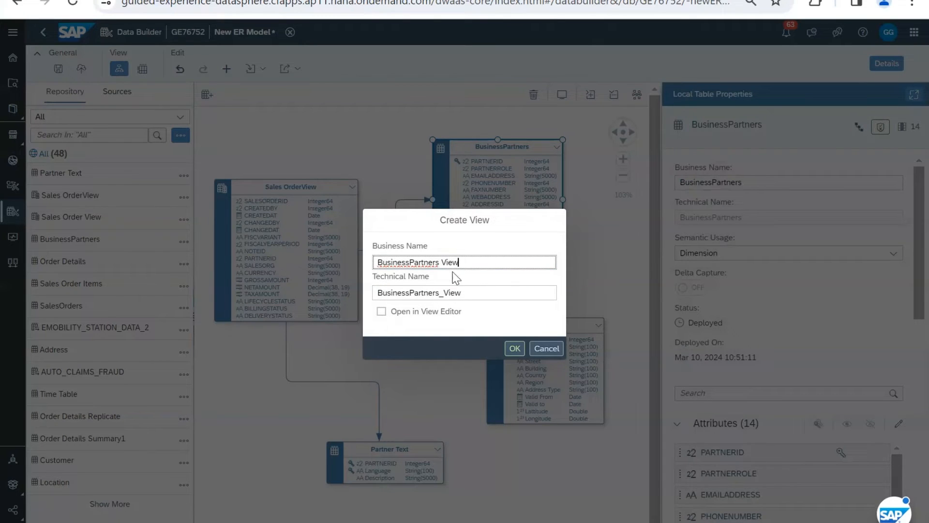
{"action": "left_click", "coordinate": [415, 315]}
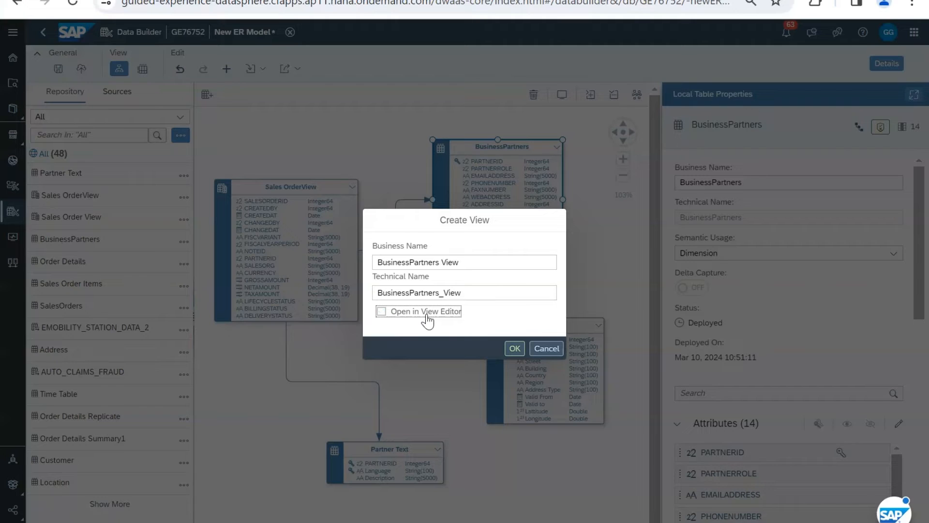
{"action": "left_click", "coordinate": [558, 355]}
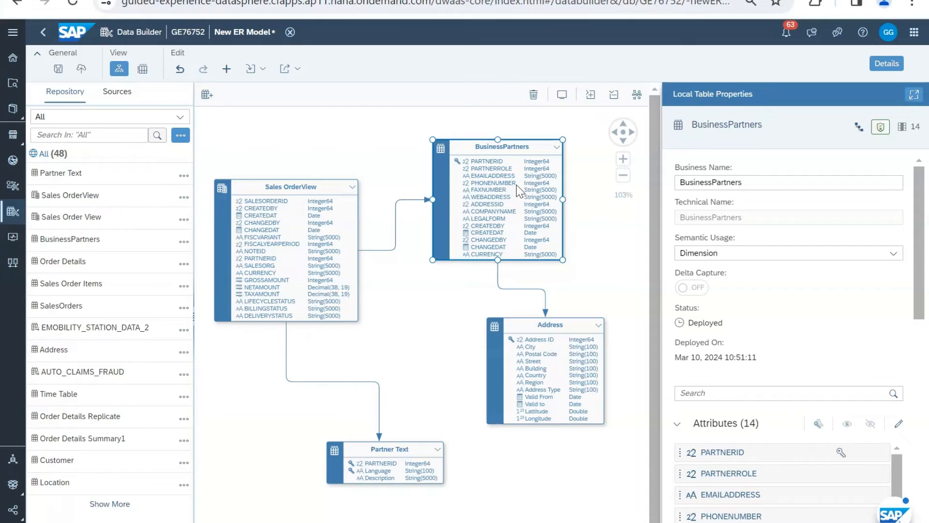
Step: Select individual columns and whole entities of BusinessPartners and Sales OrderView to compare the editing options offered for columns, tables and views
{"action": "left_click", "coordinate": [515, 184]}
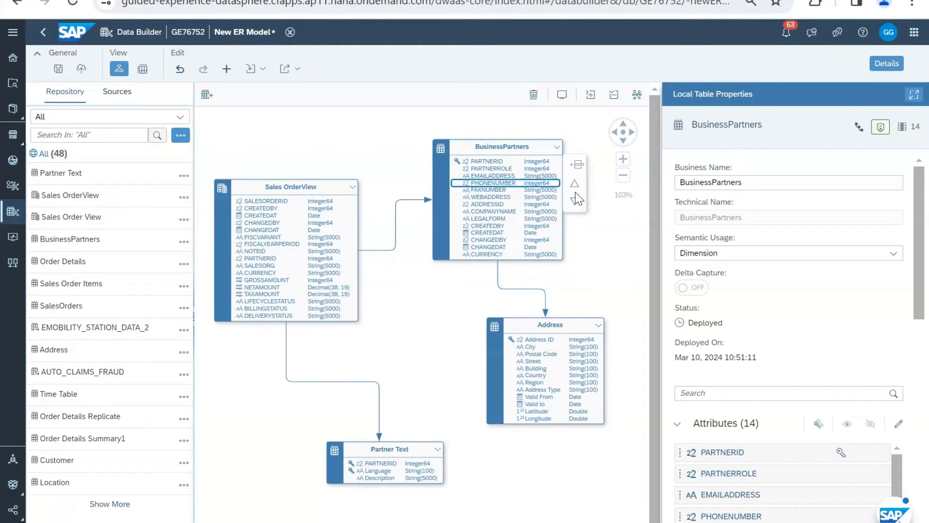
{"action": "left_click", "coordinate": [512, 198]}
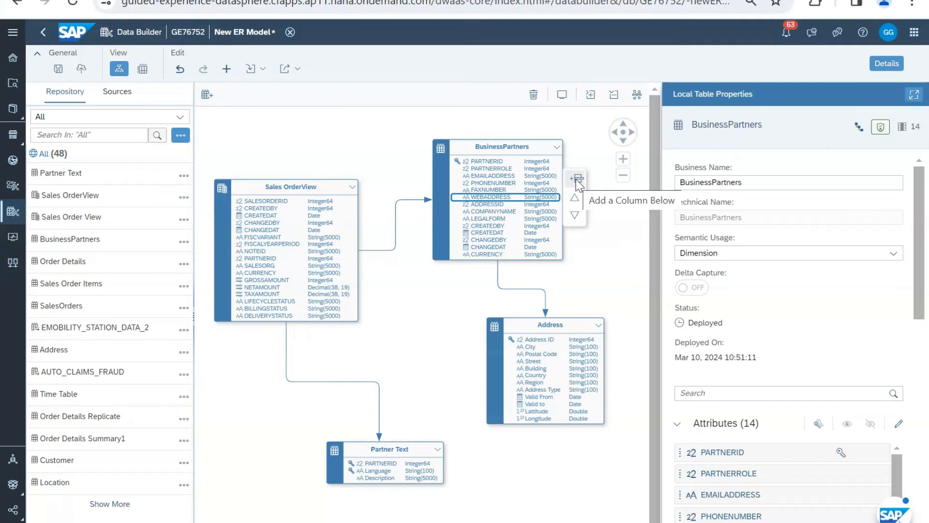
{"action": "left_click", "coordinate": [309, 275]}
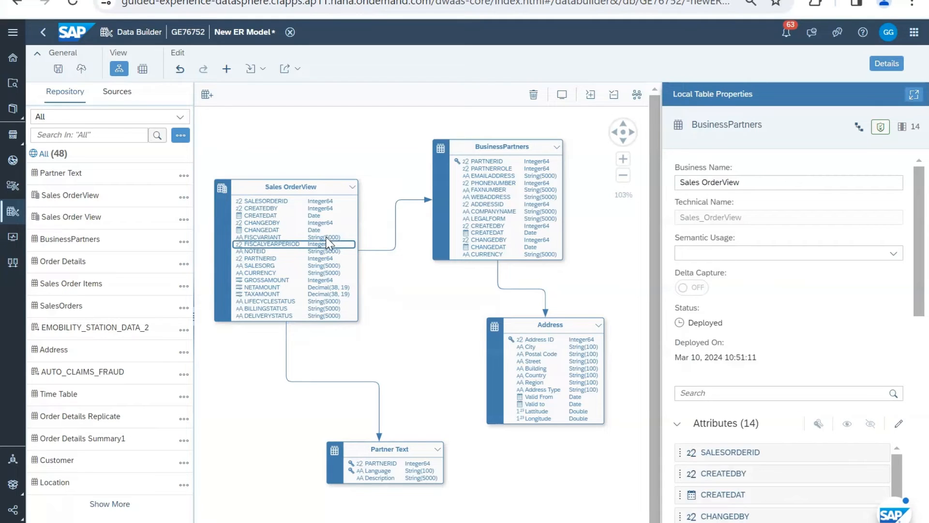
{"action": "left_click", "coordinate": [315, 264]}
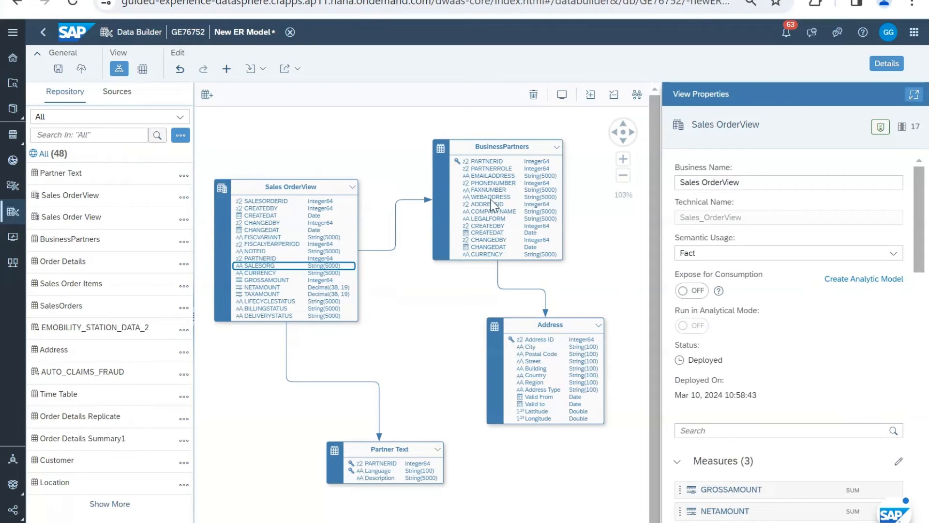
{"action": "left_click", "coordinate": [509, 168]}
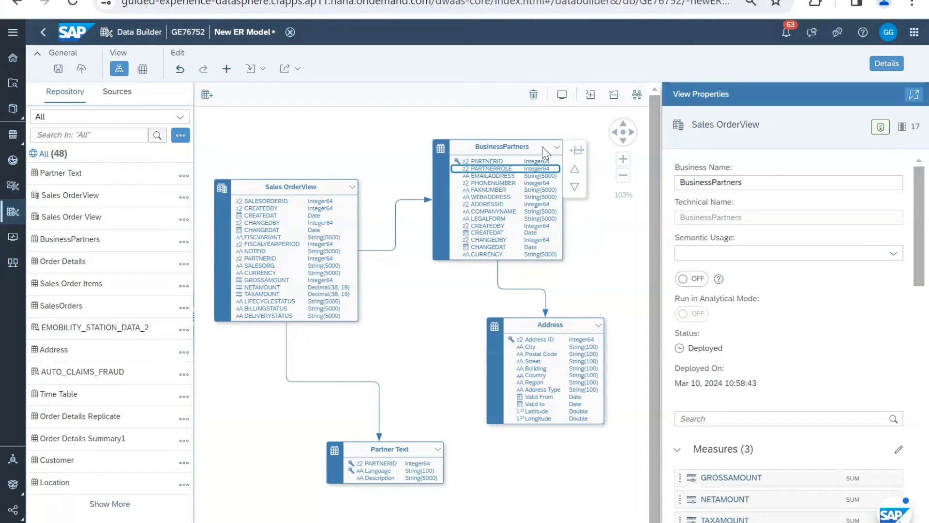
{"action": "left_click", "coordinate": [519, 146]}
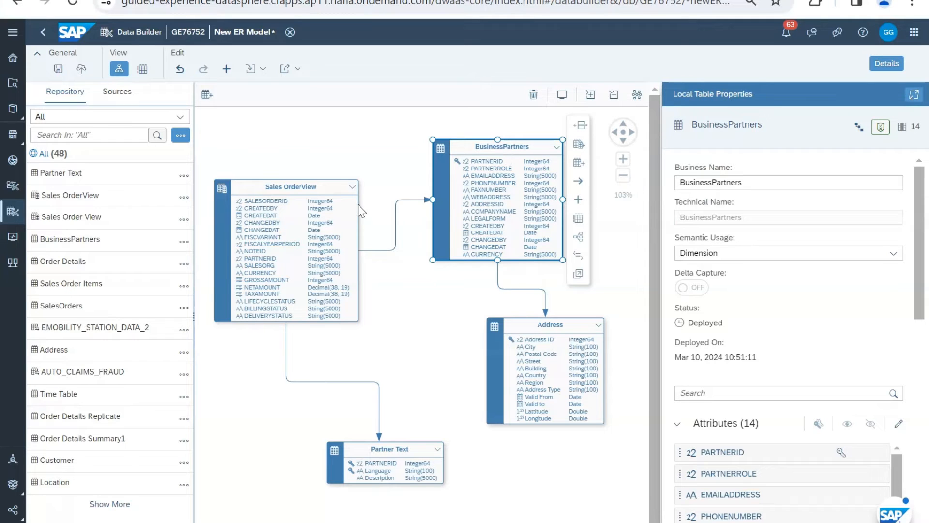
{"action": "left_click", "coordinate": [332, 190]}
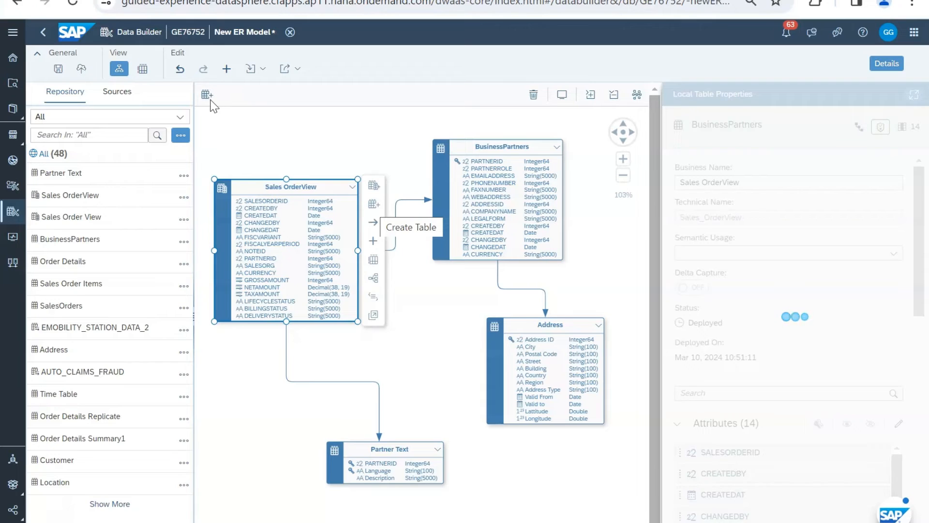
Step: Examine the related entities that can be added for BusinessPartners and leave the selection without adding any
{"action": "left_click", "coordinate": [523, 158]}
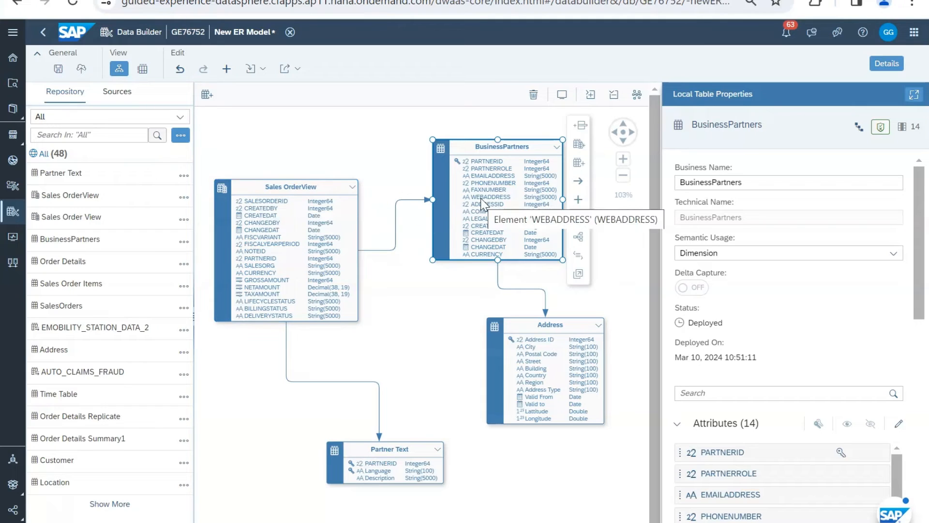
{"action": "left_click", "coordinate": [579, 202]}
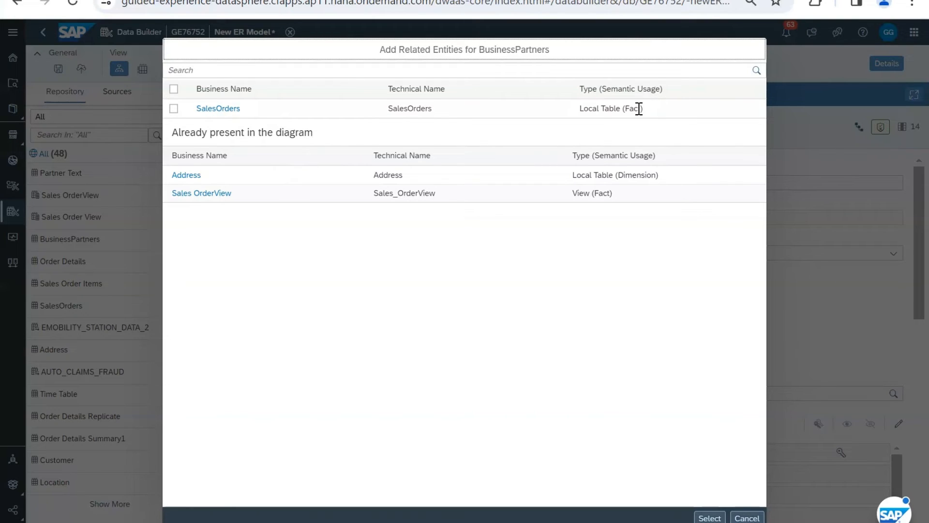
{"action": "left_click_drag", "start_coordinate": [660, 115], "coordinate": [183, 121]}
{"action": "left_click", "coordinate": [196, 119]}
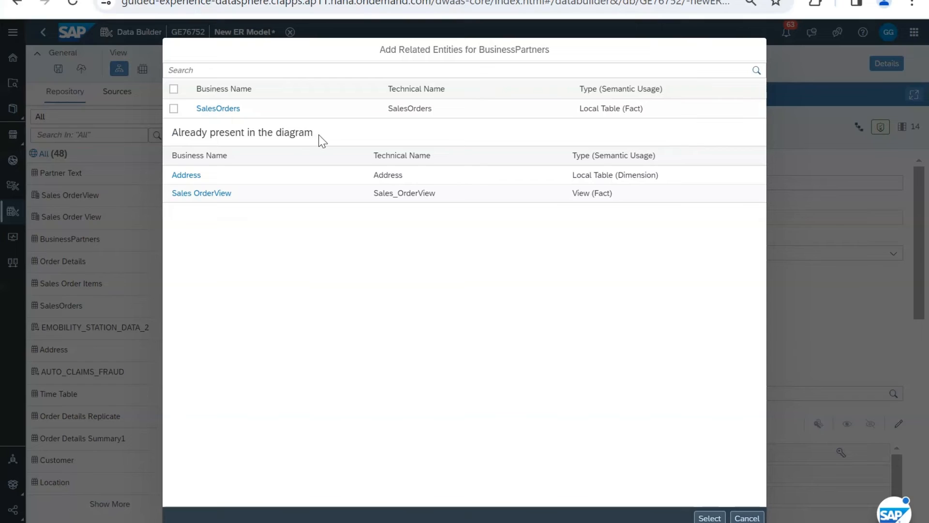
{"action": "left_click", "coordinate": [742, 519]}
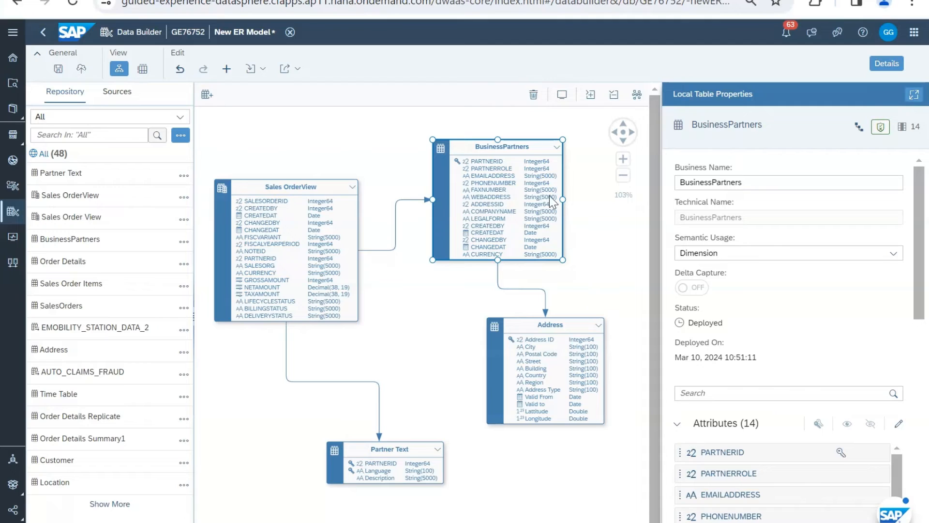
Step: Preview the data of the BusinessPartners table and look through its columns
{"action": "left_click", "coordinate": [535, 177]}
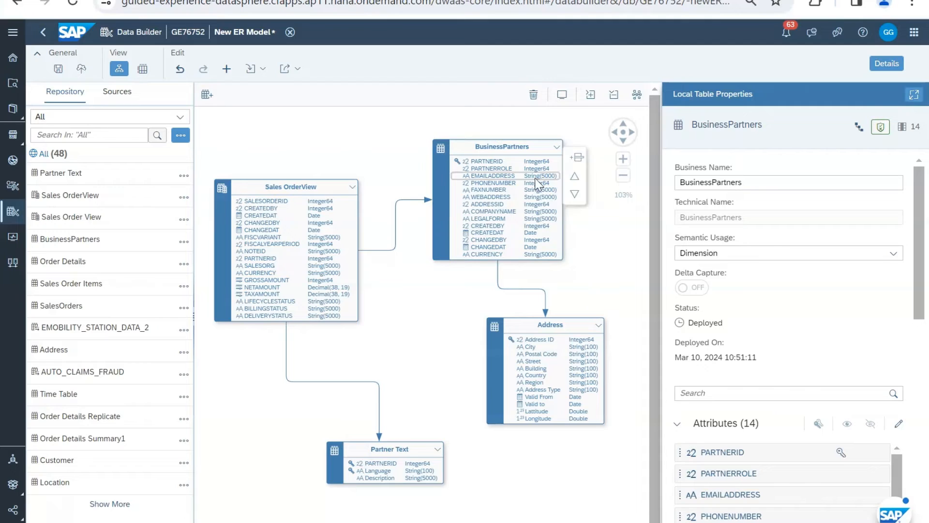
{"action": "left_click", "coordinate": [539, 145]}
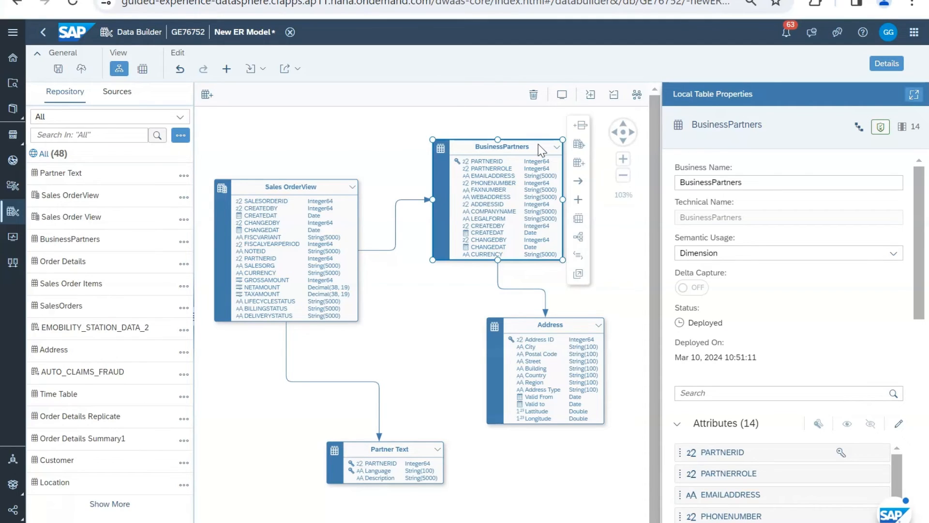
{"action": "left_click", "coordinate": [580, 222]}
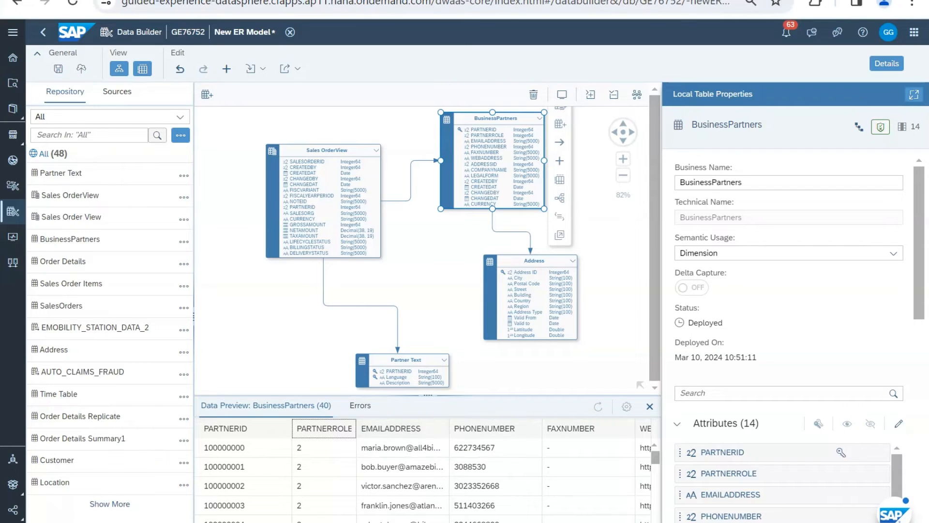
{"action": "scroll", "coordinate": [423, 469], "scroll_direction": "right", "scroll_amount": 10}
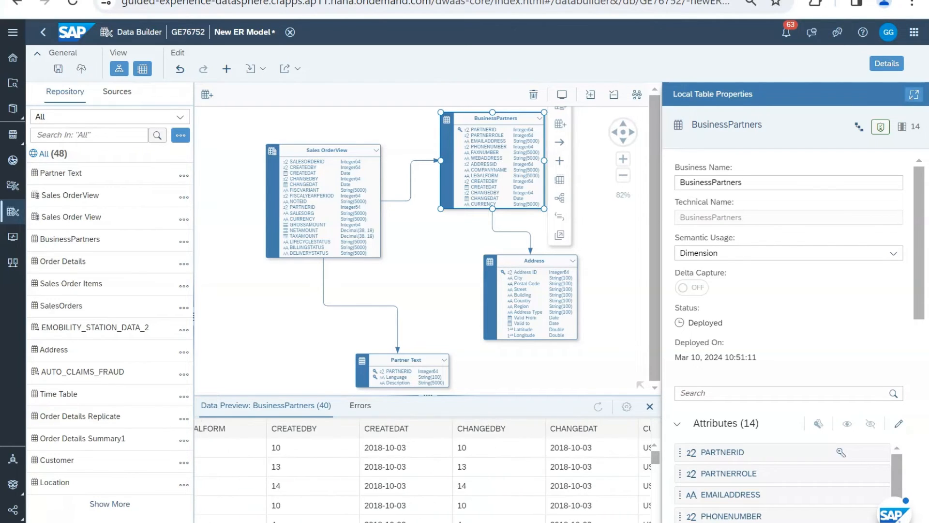
{"action": "scroll", "coordinate": [423, 469], "scroll_direction": "right", "scroll_amount": 2}
{"action": "scroll", "coordinate": [633, 521], "scroll_direction": "left", "scroll_amount": 12}
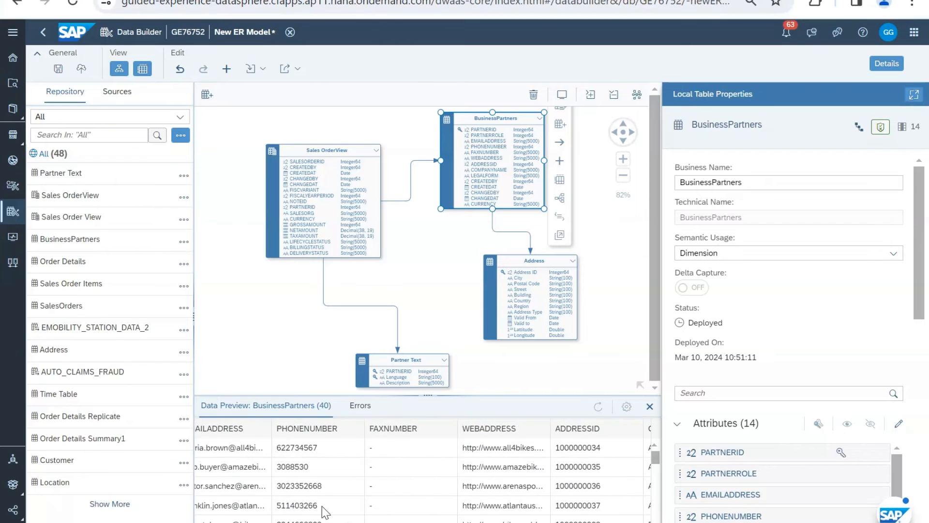
Step: Preview the data of the Address table and of the Partner Text table
{"action": "left_click", "coordinate": [538, 266]}
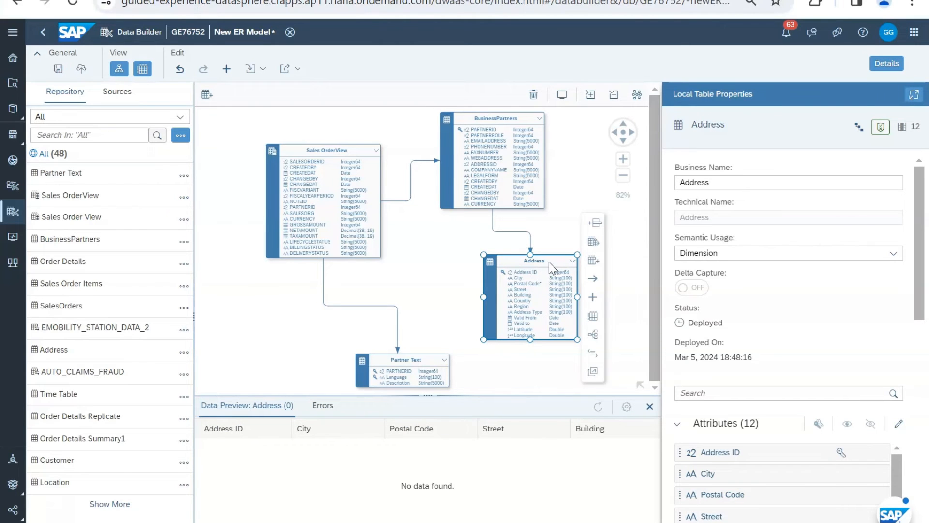
{"action": "left_click", "coordinate": [592, 317]}
{"action": "scroll", "coordinate": [407, 362], "scroll_direction": "down", "scroll_amount": 1}
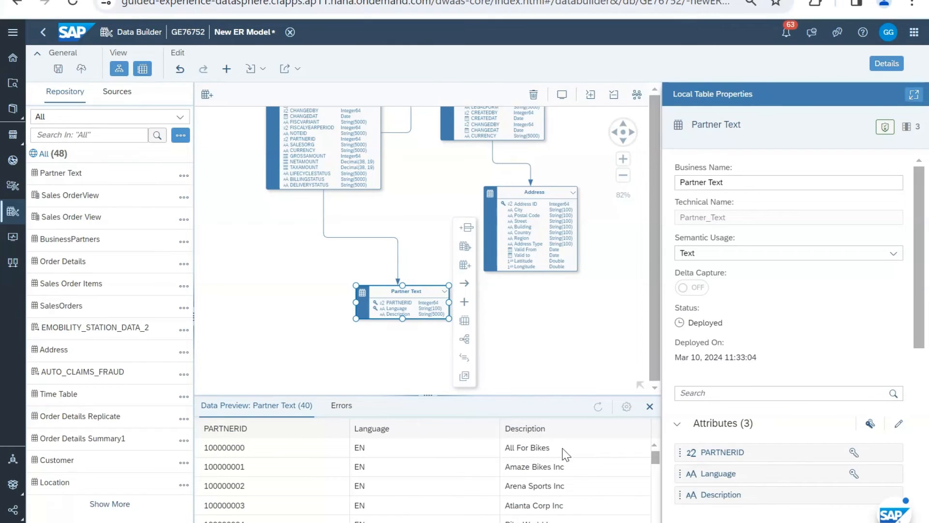
{"action": "left_click", "coordinate": [300, 326]}
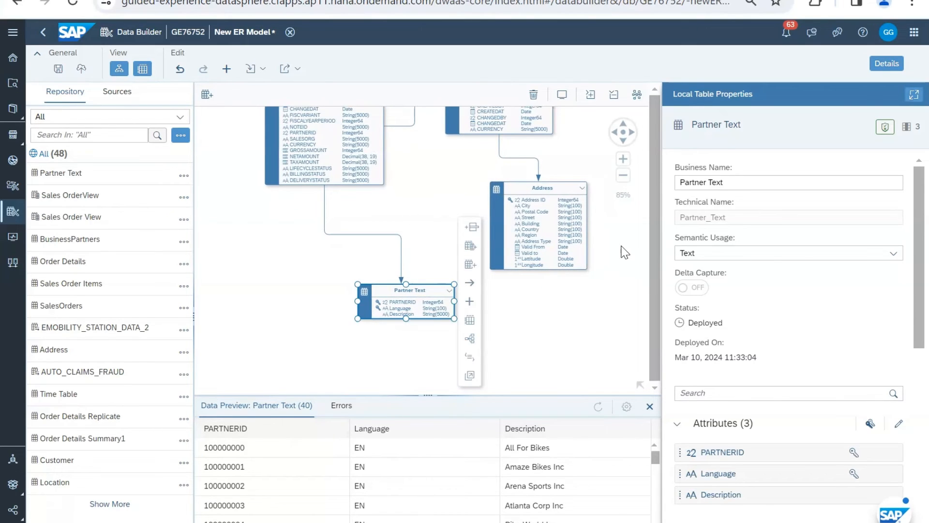
Step: Rearrange the Sales OrderView, Partner Text, BusinessPartners and Address entities in the diagram with auto layout
{"action": "scroll", "coordinate": [621, 245], "scroll_direction": "up", "scroll_amount": 1}
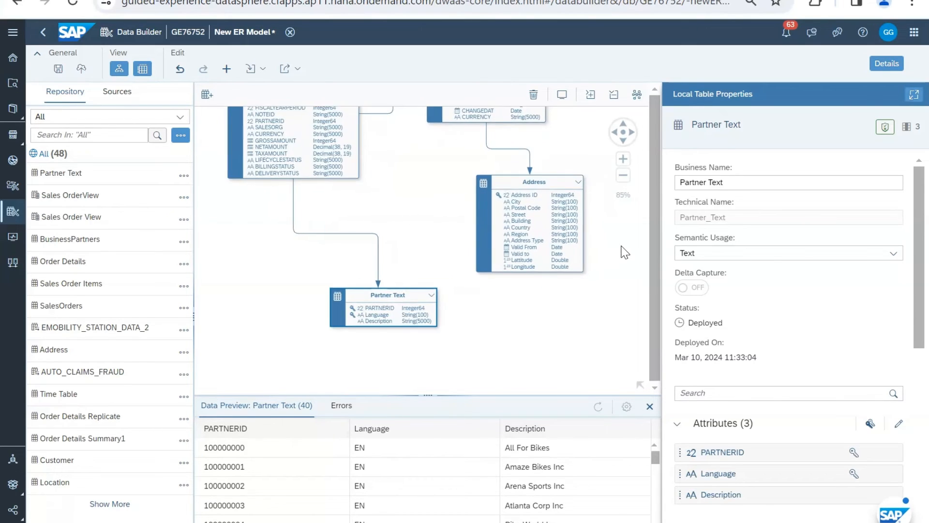
{"action": "left_click", "coordinate": [637, 96]}
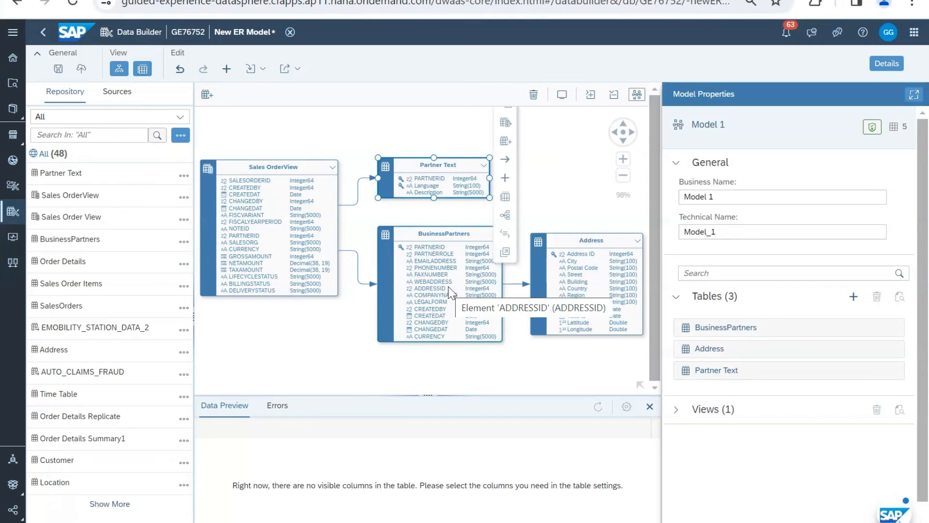
{"action": "left_click", "coordinate": [591, 101]}
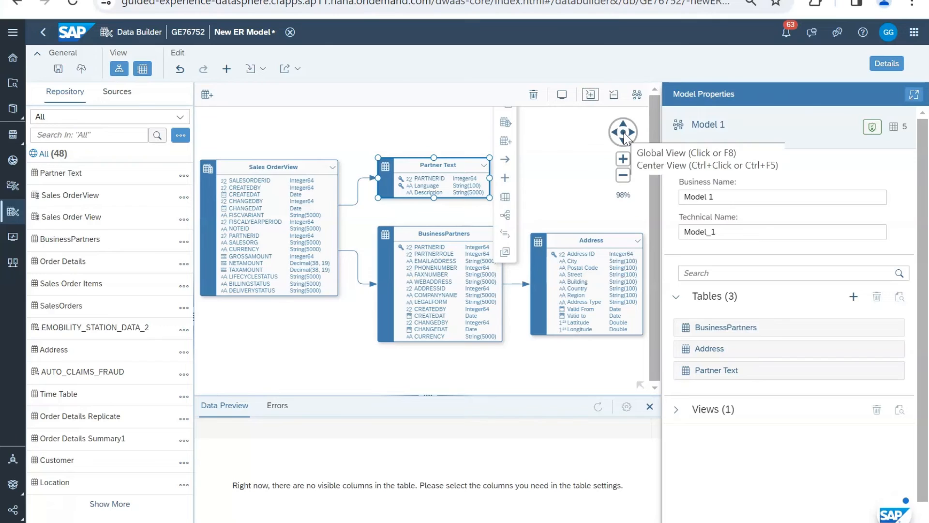
{"action": "left_click", "coordinate": [623, 160]}
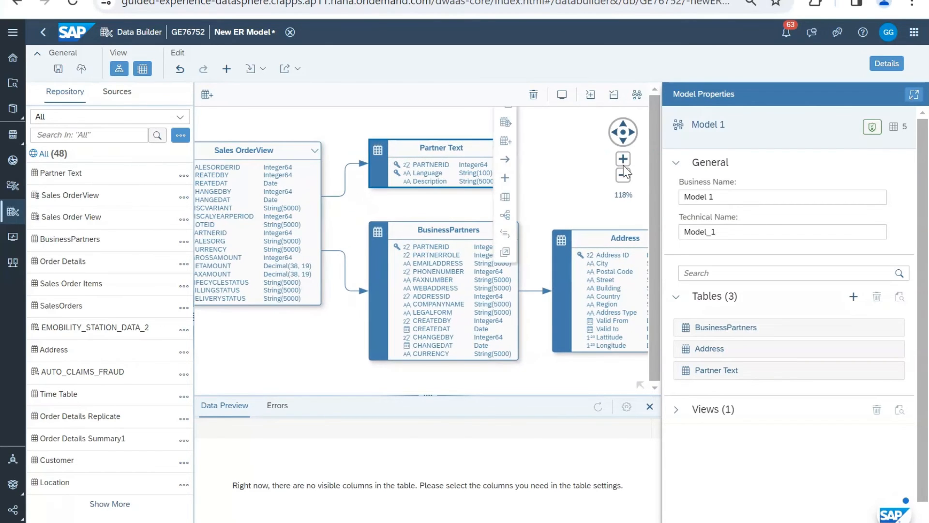
{"action": "left_click", "coordinate": [625, 177]}
{"action": "left_click", "coordinate": [484, 193]}
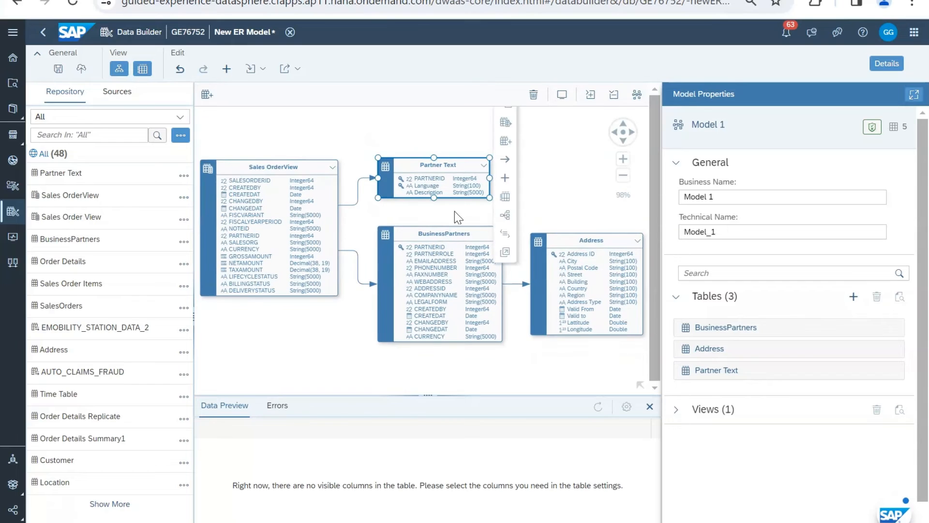
Step: Review the custom CSN annotations of Sales OrderView, from its elements to its associations, and close them without changes
{"action": "left_click", "coordinate": [306, 223]}
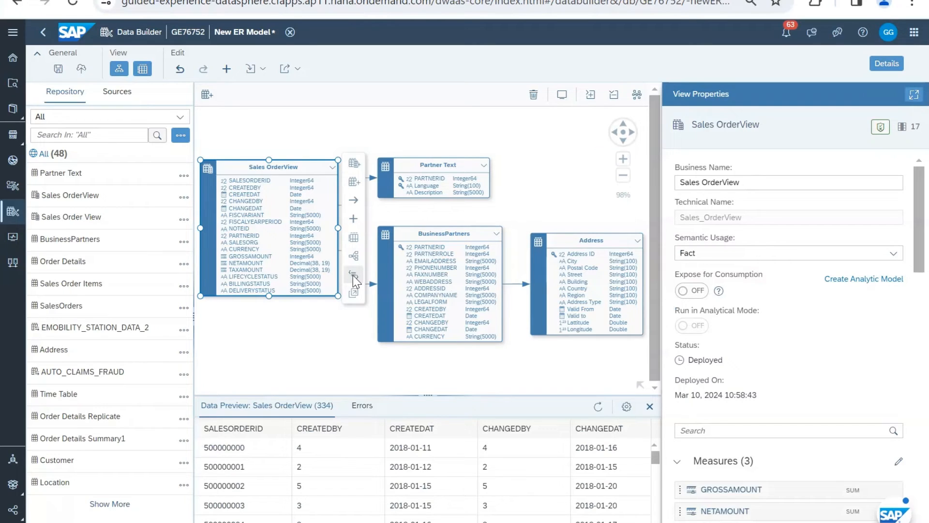
{"action": "left_click", "coordinate": [354, 275]}
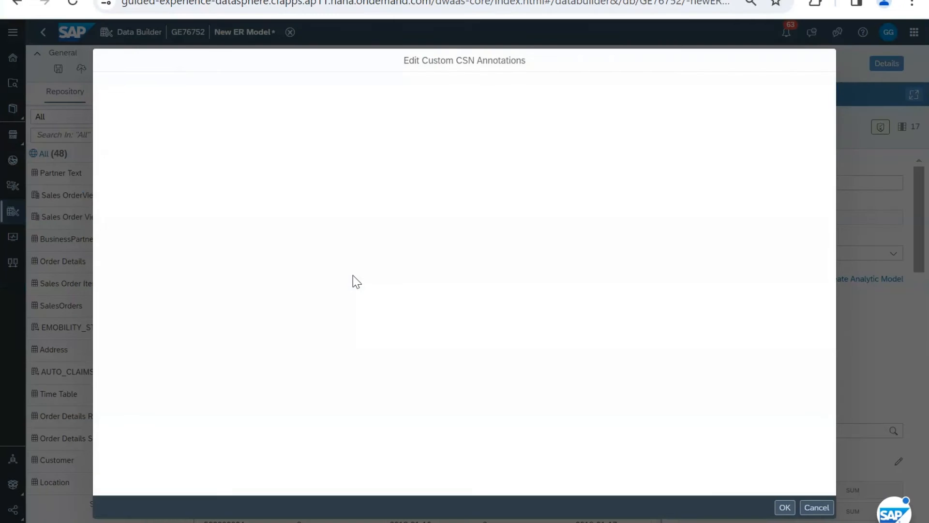
{"action": "scroll", "coordinate": [436, 187], "scroll_direction": "down", "scroll_amount": 3}
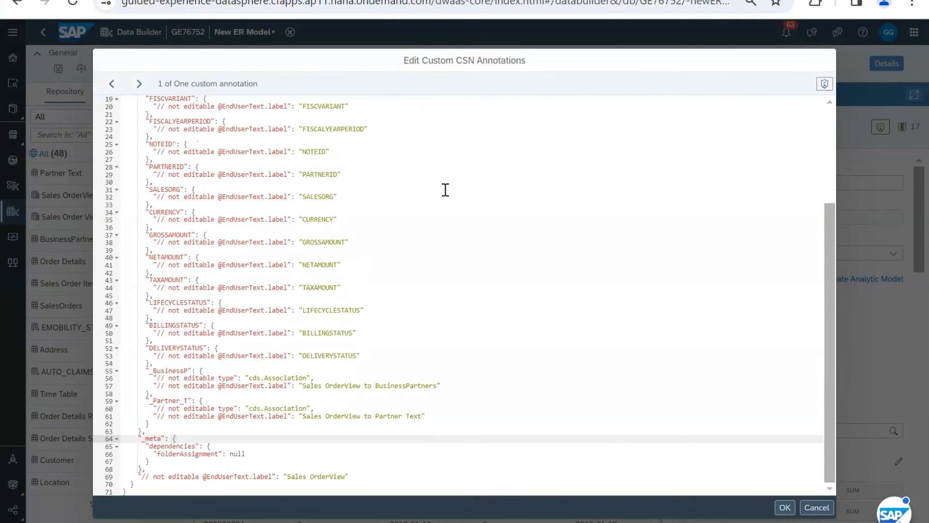
{"action": "scroll", "coordinate": [445, 189], "scroll_direction": "up", "scroll_amount": 3}
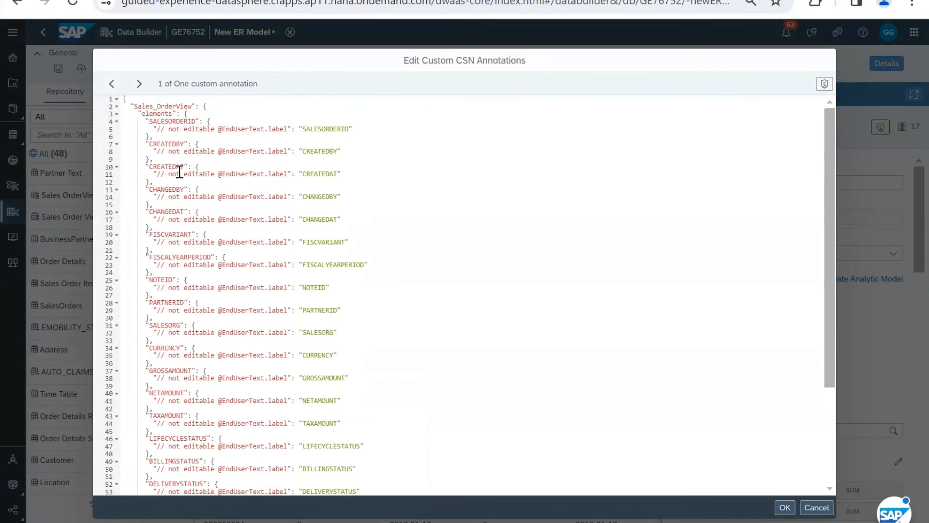
{"action": "scroll", "coordinate": [198, 295], "scroll_direction": "down", "scroll_amount": 3}
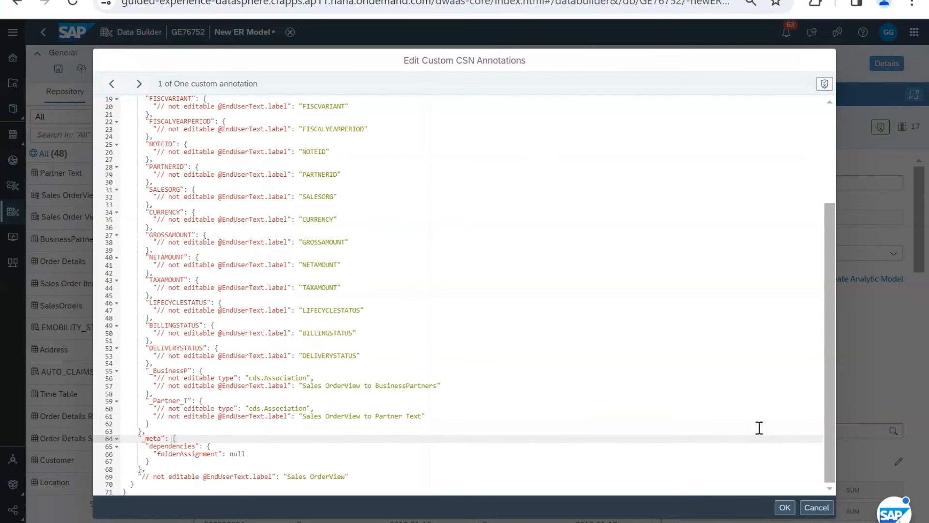
{"action": "left_click", "coordinate": [814, 509]}
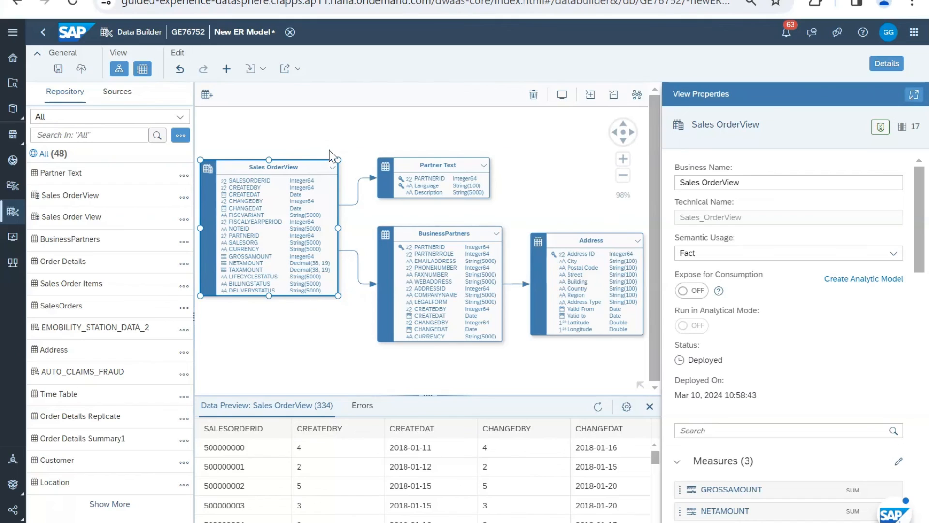
Step: Check the model's import options and the export to a CSN/JSON file, cancelling the export without saving the model
{"action": "left_click", "coordinate": [257, 73]}
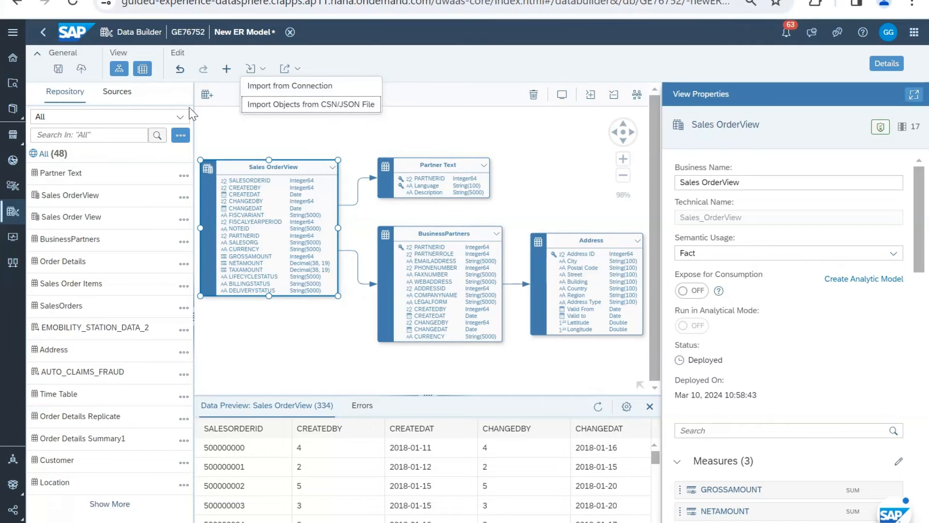
{"action": "left_click", "coordinate": [299, 71]}
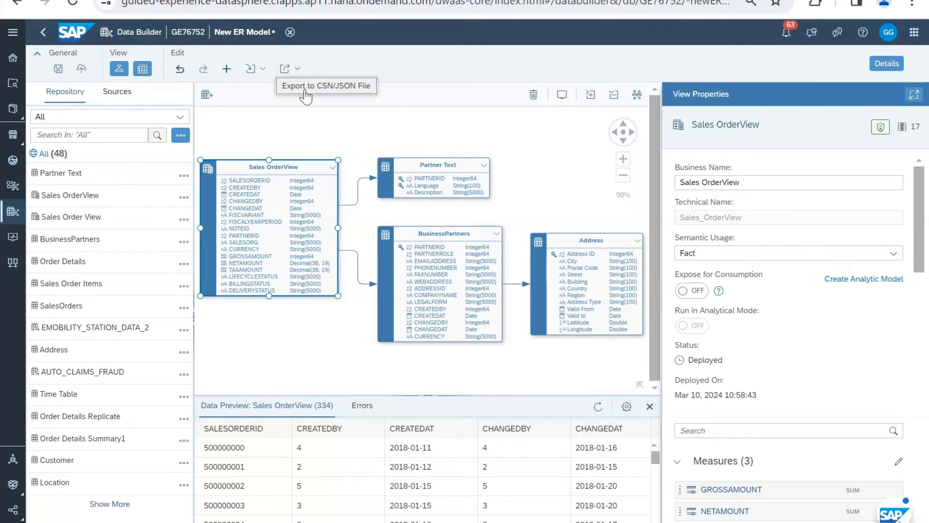
{"action": "left_click", "coordinate": [305, 96]}
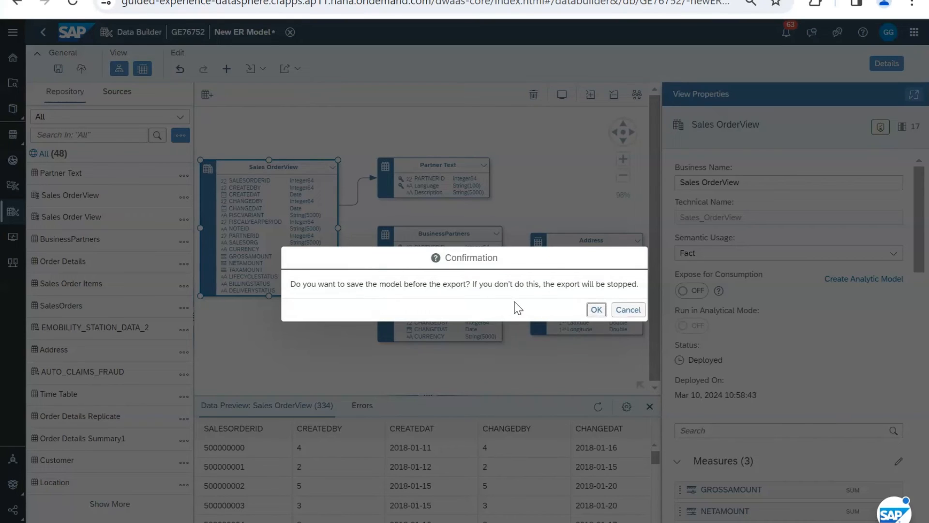
{"action": "left_click", "coordinate": [617, 312]}
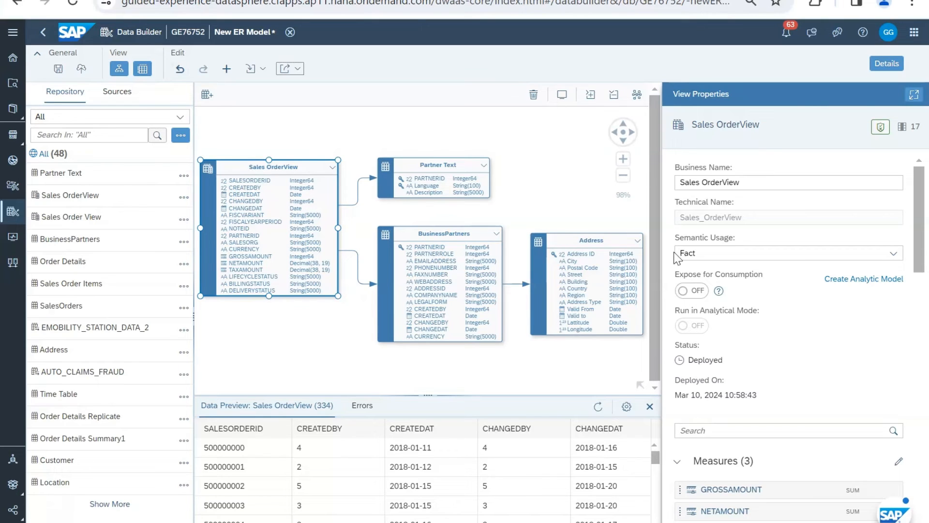
Step: Review the Sales OrderView properties from measures and attributes through data persistence, associations and business purpose, and return to the model's properties
{"action": "scroll", "coordinate": [805, 295], "scroll_direction": "down", "scroll_amount": 3}
{"action": "scroll", "coordinate": [823, 310], "scroll_direction": "down", "scroll_amount": 6}
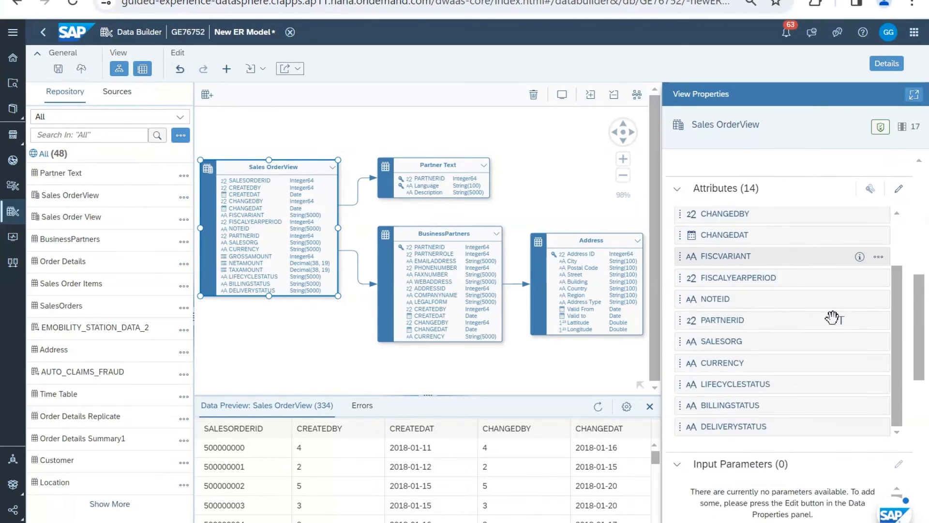
{"action": "scroll", "coordinate": [867, 432], "scroll_direction": "down", "scroll_amount": 4}
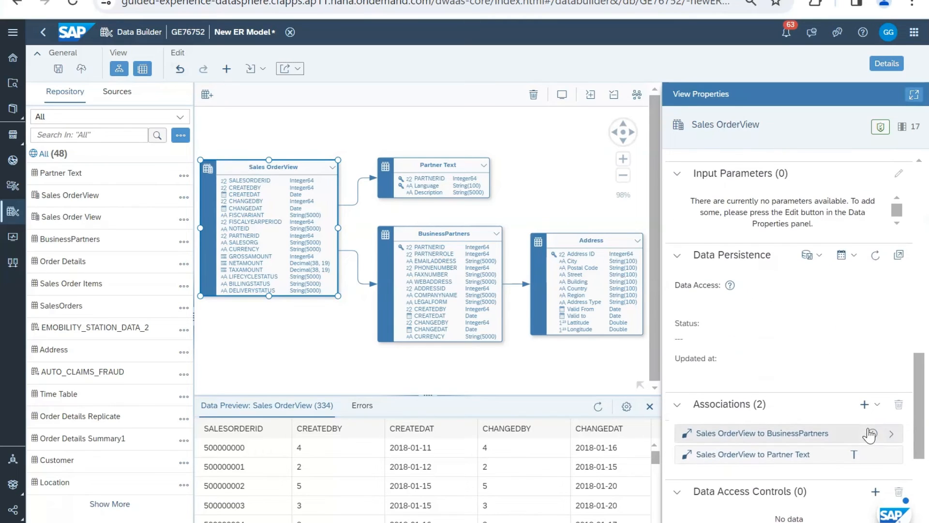
{"action": "scroll", "coordinate": [865, 440], "scroll_direction": "up", "scroll_amount": 2}
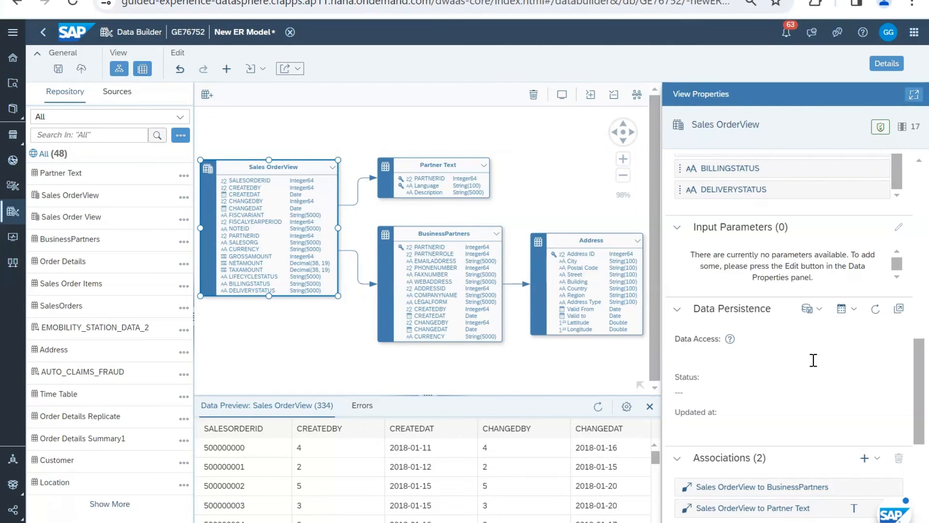
{"action": "scroll", "coordinate": [796, 326], "scroll_direction": "down", "scroll_amount": 3}
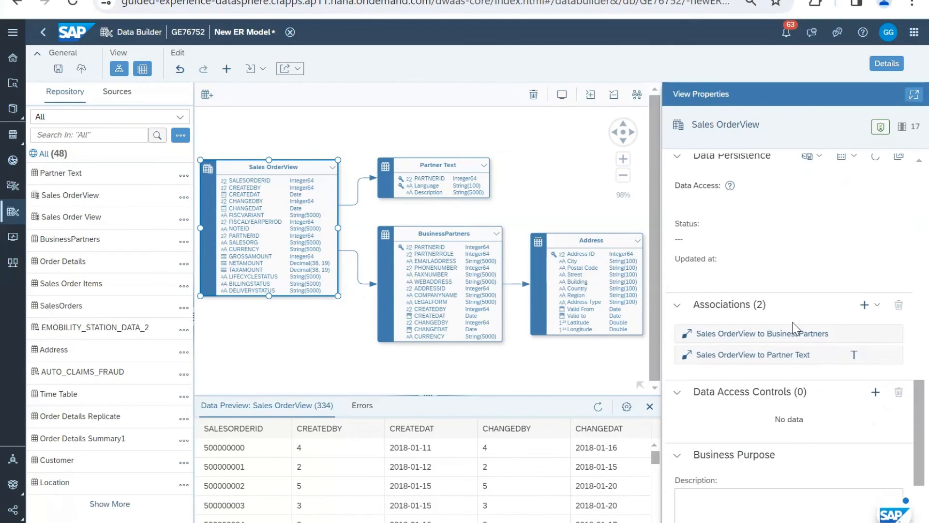
{"action": "scroll", "coordinate": [794, 329], "scroll_direction": "down", "scroll_amount": 3}
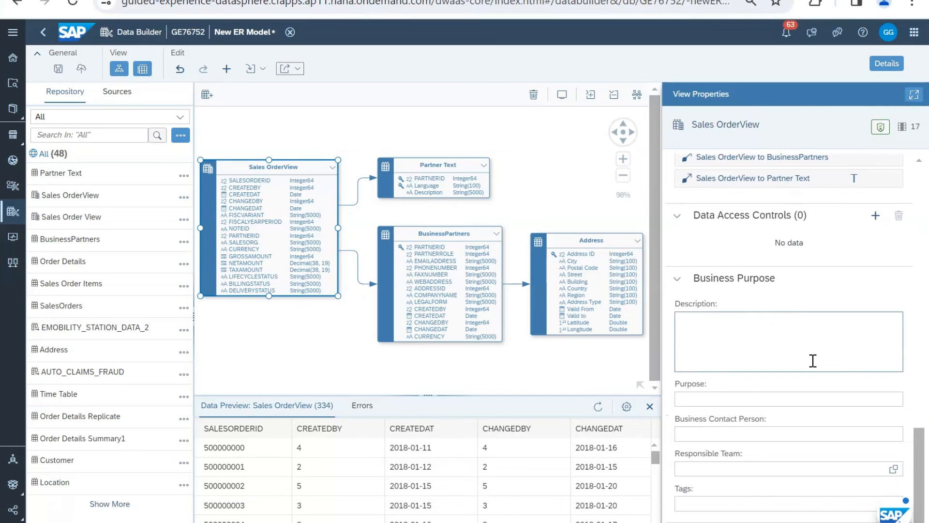
{"action": "scroll", "coordinate": [813, 361], "scroll_direction": "up", "scroll_amount": 6}
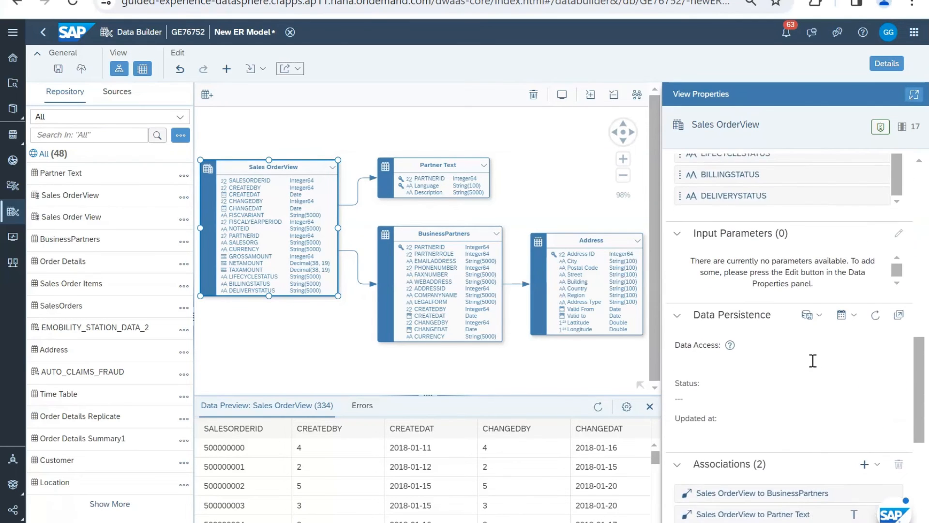
{"action": "scroll", "coordinate": [812, 359], "scroll_direction": "up", "scroll_amount": 8}
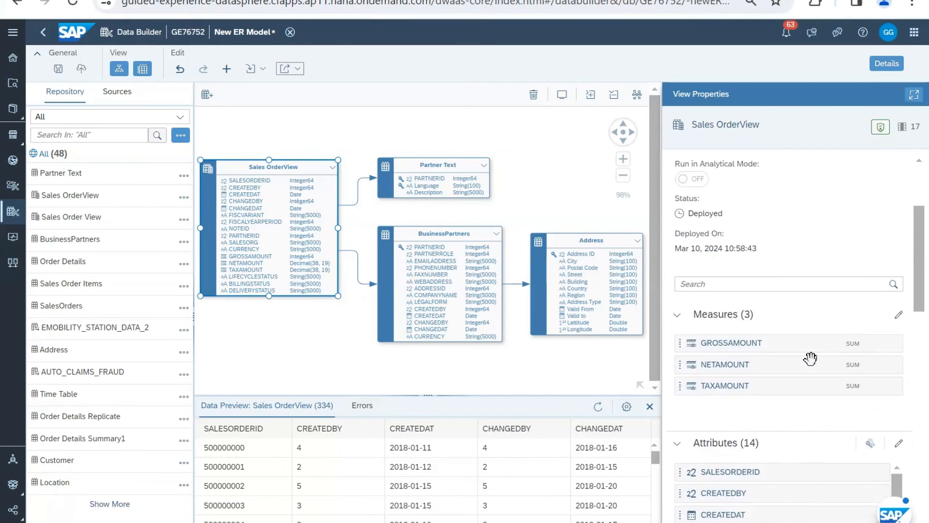
{"action": "scroll", "coordinate": [811, 358], "scroll_direction": "up", "scroll_amount": 2}
{"action": "left_click", "coordinate": [532, 153]}
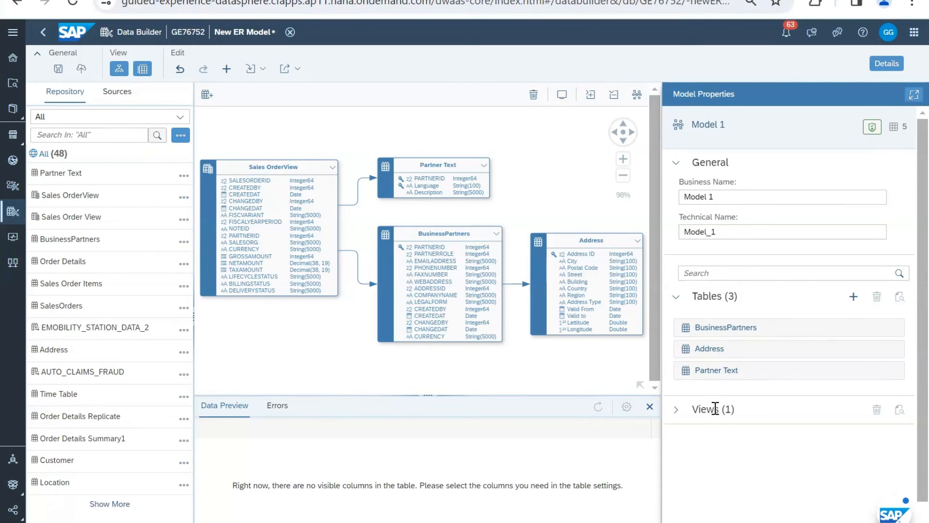
Step: Expand the list of views in the model's properties and review its tables and views
{"action": "scroll", "coordinate": [780, 457], "scroll_direction": "down", "scroll_amount": 1}
{"action": "scroll", "coordinate": [779, 454], "scroll_direction": "up", "scroll_amount": 1}
{"action": "left_click", "coordinate": [677, 415]}
{"action": "scroll", "coordinate": [779, 464], "scroll_direction": "down", "scroll_amount": 1}
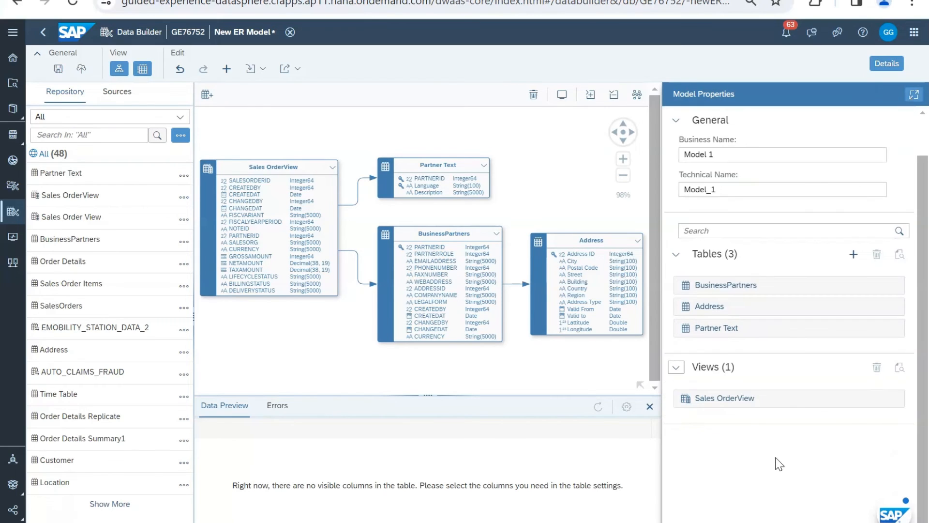
{"action": "scroll", "coordinate": [779, 464], "scroll_direction": "up", "scroll_amount": 1}
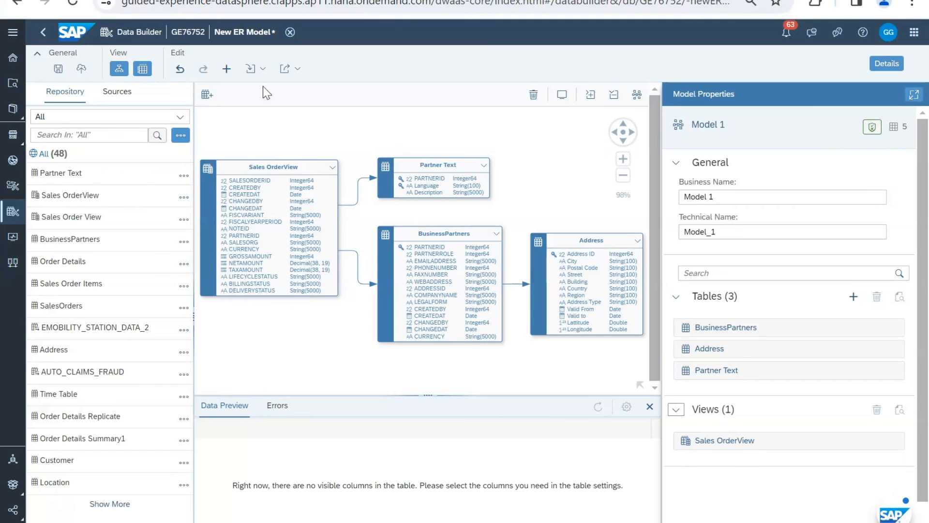
Step: Try to save the ER model under the business name Sales Order ER Model
{"action": "left_click", "coordinate": [61, 72]}
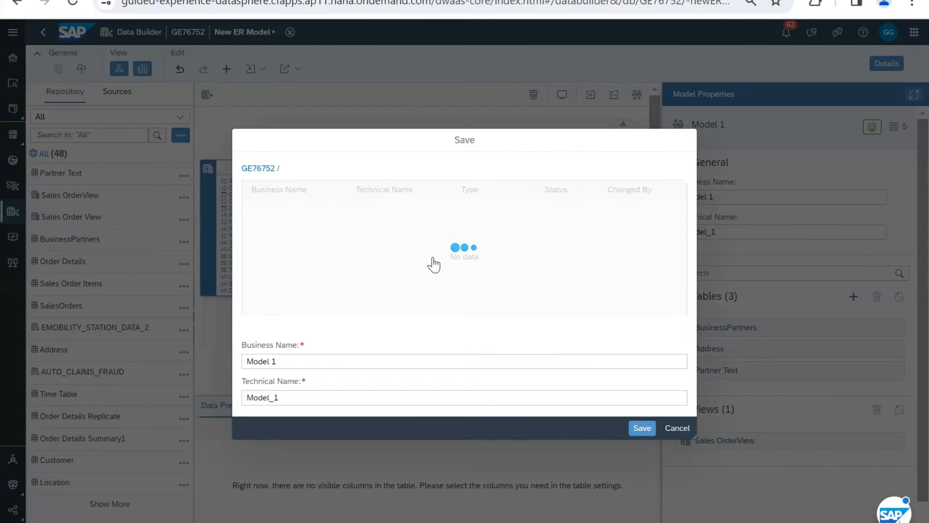
{"action": "left_click", "coordinate": [356, 362]}
{"action": "key", "text": "BackSpace"}
{"action": "key", "text": "BackSpace"}
{"action": "key", "text": "BackSpace"}
{"action": "key", "text": "BackSpace"}
{"action": "key", "text": "BackSpace"}
{"action": "key", "text": "BackSpace"}
{"action": "key", "text": "BackSpace"}
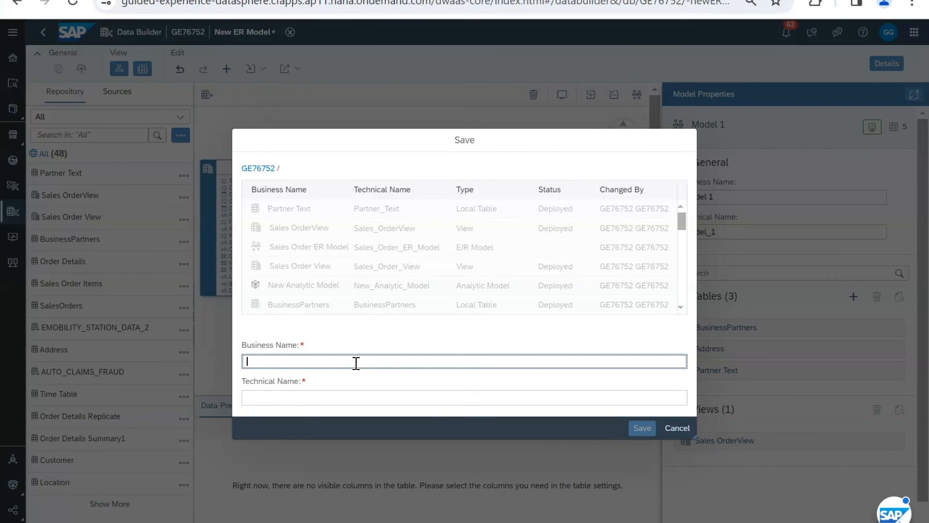
{"action": "type", "text": "Sales O"}
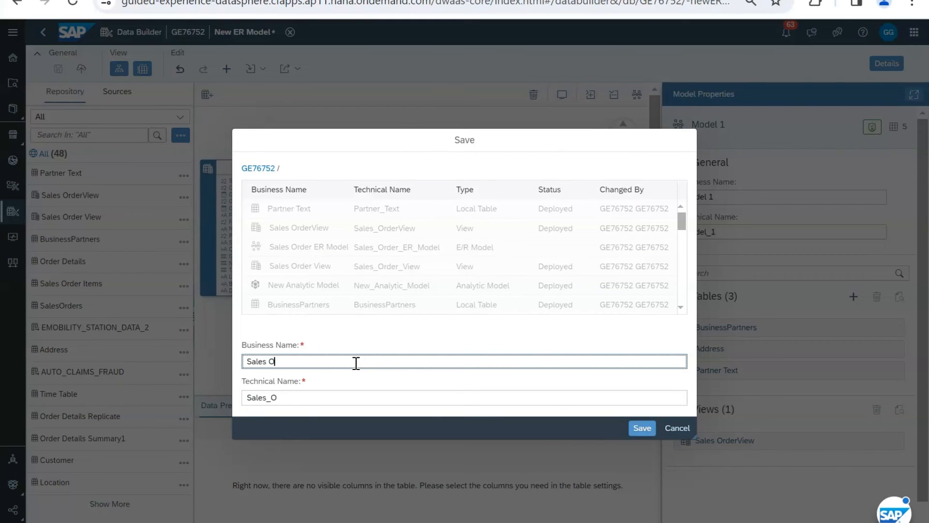
{"action": "type", "text": "rder ER Model"}
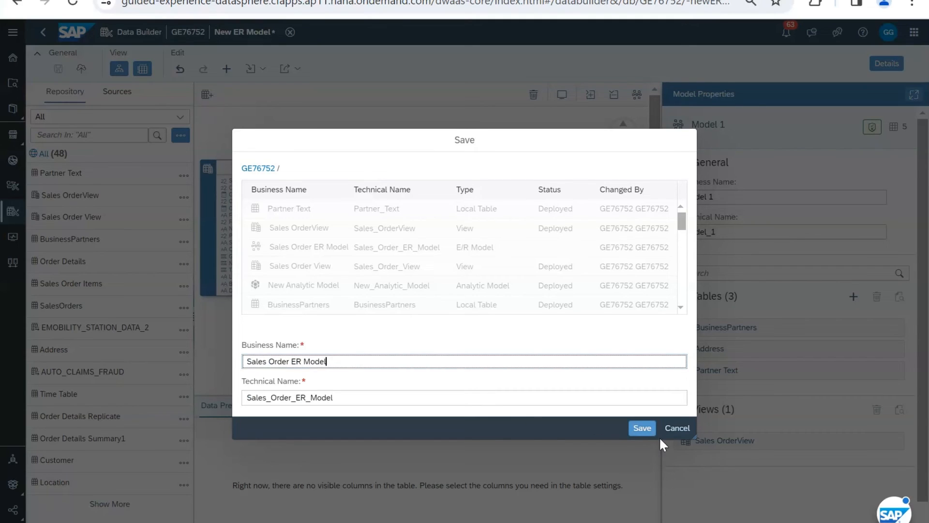
{"action": "left_click", "coordinate": [647, 431]}
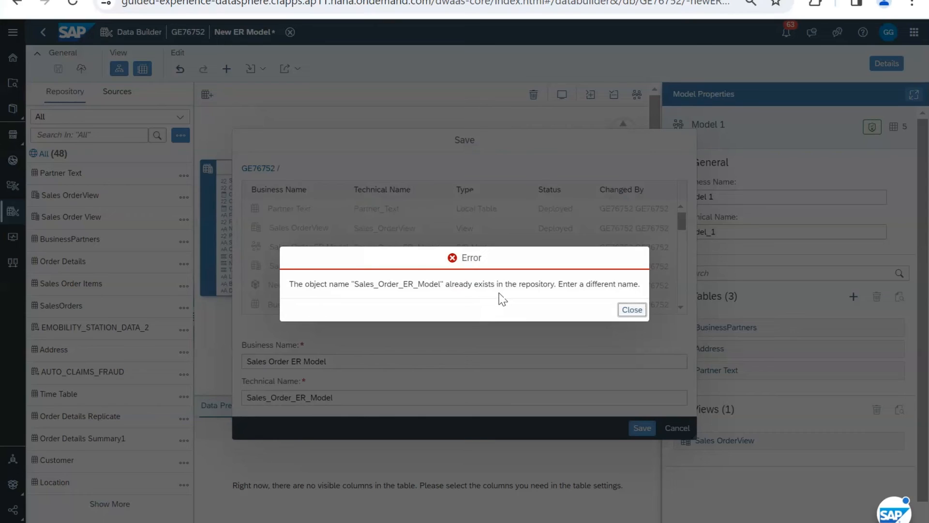
{"action": "left_click", "coordinate": [633, 309]}
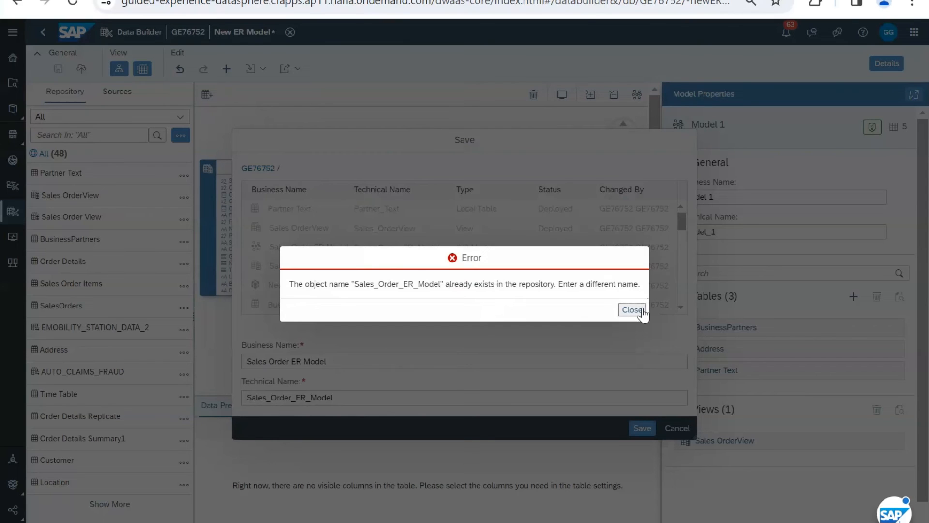
Step: Change the business name to Sales ER Model and save the model
{"action": "left_click", "coordinate": [302, 362]}
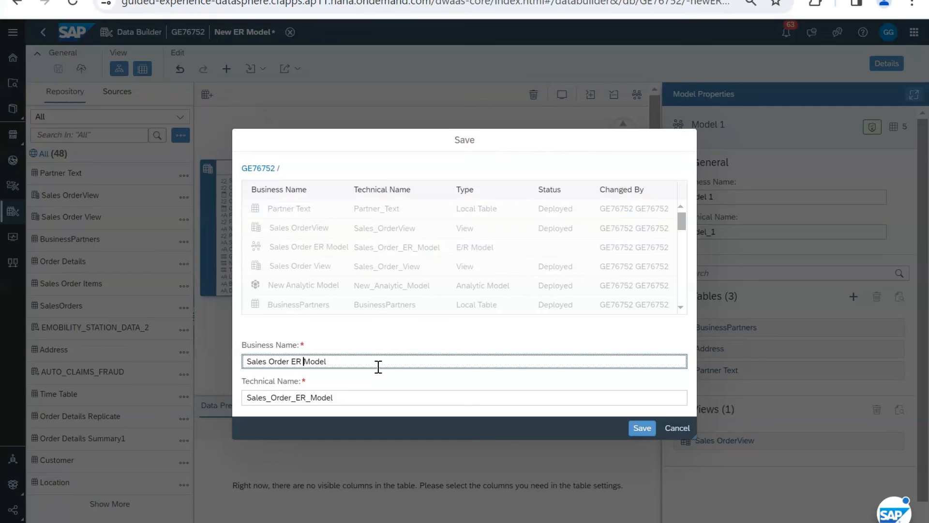
{"action": "key", "text": "Left"}
{"action": "key", "text": "Left"}
{"action": "key", "text": "Left"}
{"action": "key", "text": "BackSpace"}
{"action": "key", "text": "BackSpace"}
{"action": "key", "text": "BackSpace"}
{"action": "key", "text": "BackSpace"}
{"action": "key", "text": "BackSpace"}
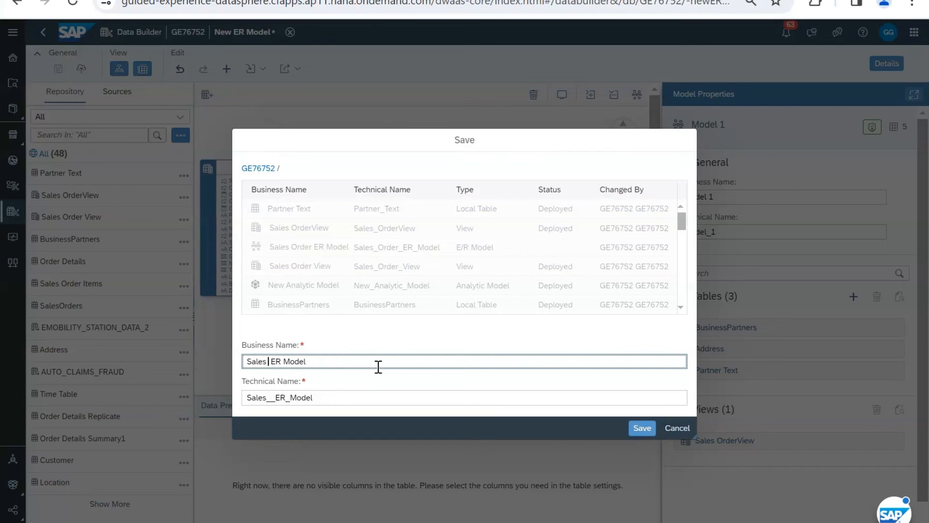
{"action": "key", "text": "BackSpace"}
{"action": "left_click", "coordinate": [644, 429]}
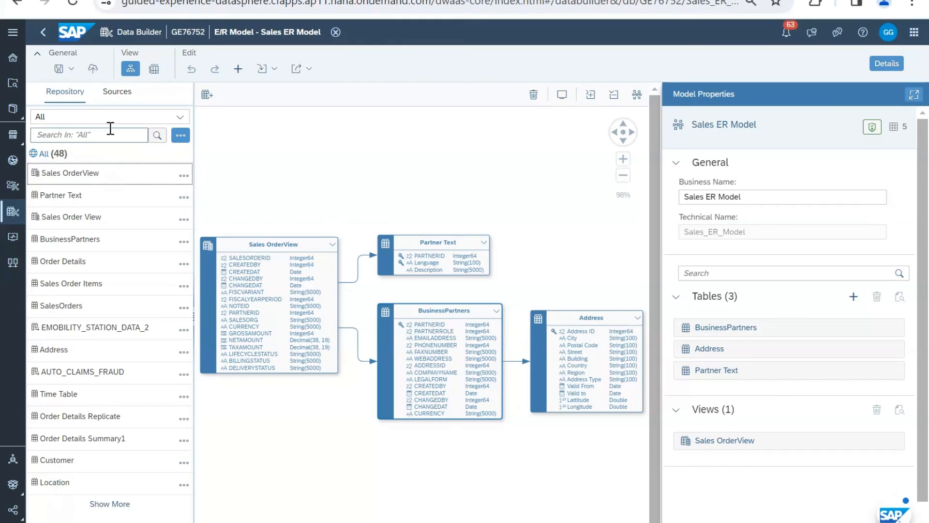
Step: Review the properties of Sales OrderView, including the semantic usage options, deployment status, measures and attributes, keeping the usage as Fact
{"action": "left_click", "coordinate": [266, 261]}
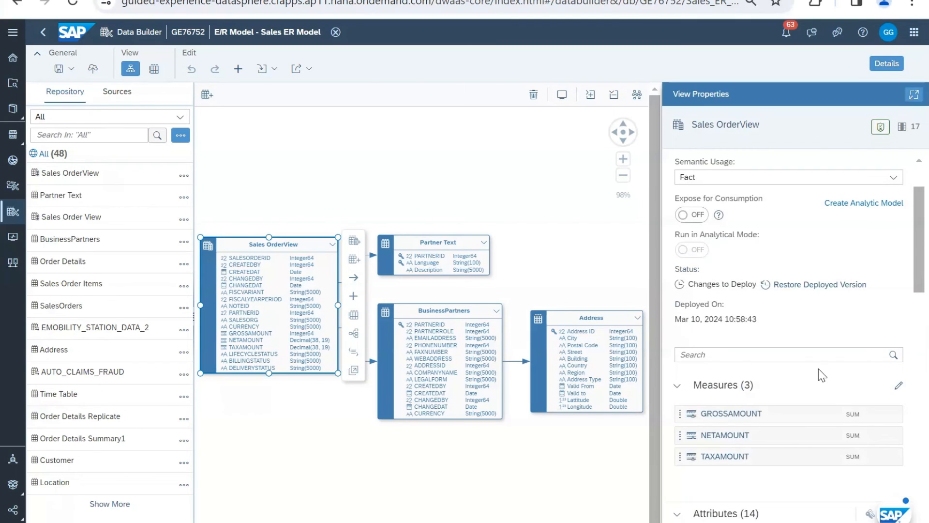
{"action": "scroll", "coordinate": [818, 368], "scroll_direction": "up", "scroll_amount": 3}
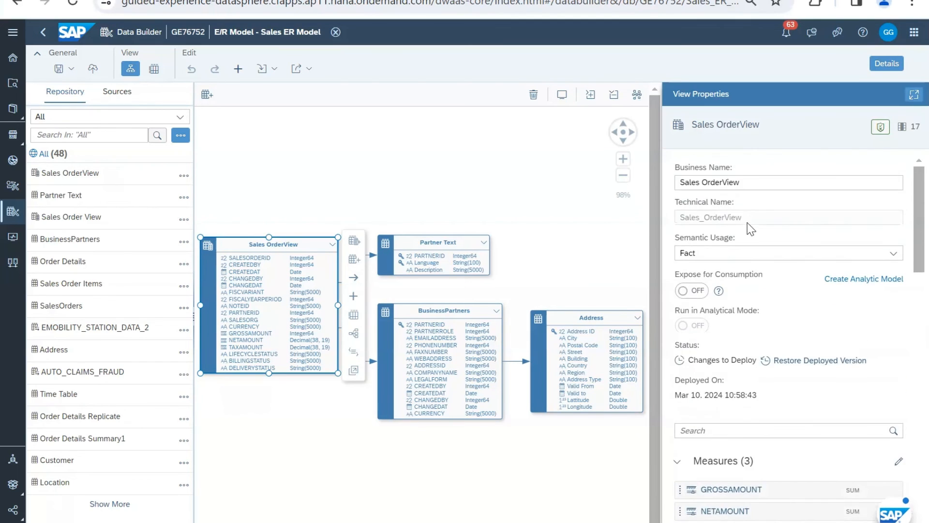
{"action": "left_click", "coordinate": [754, 254]}
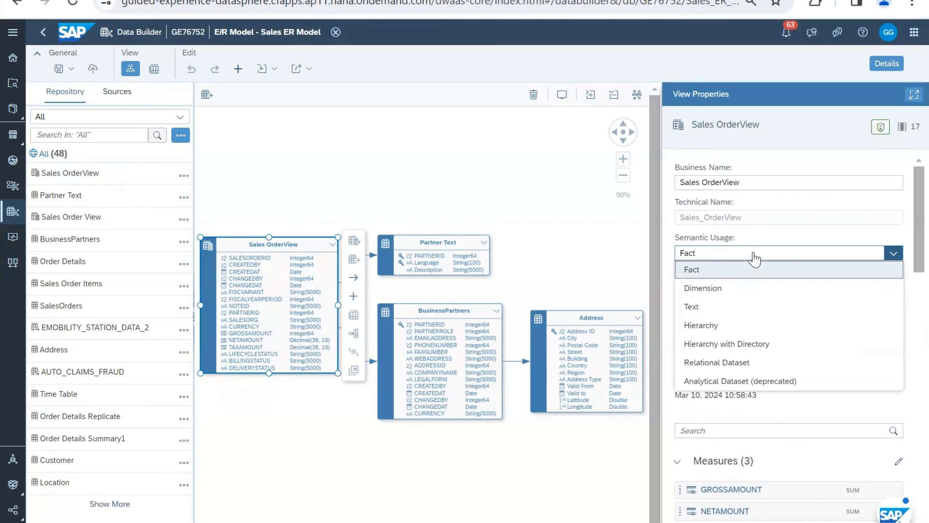
{"action": "left_click", "coordinate": [743, 264]}
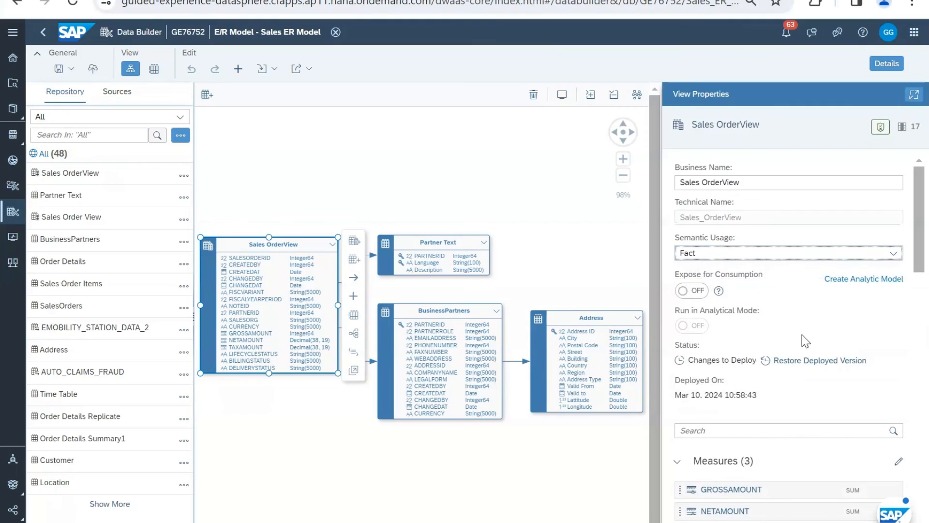
{"action": "scroll", "coordinate": [802, 334], "scroll_direction": "down", "scroll_amount": 1}
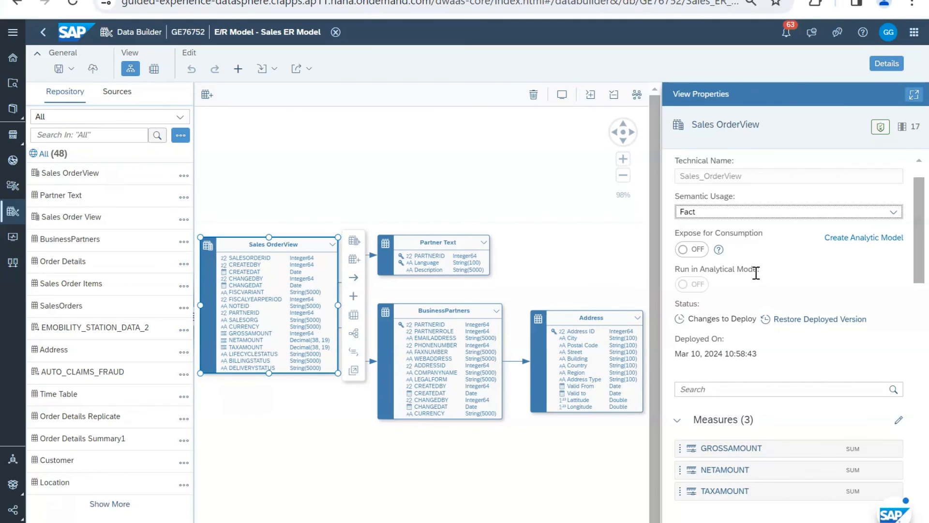
{"action": "scroll", "coordinate": [756, 273], "scroll_direction": "down", "scroll_amount": 1}
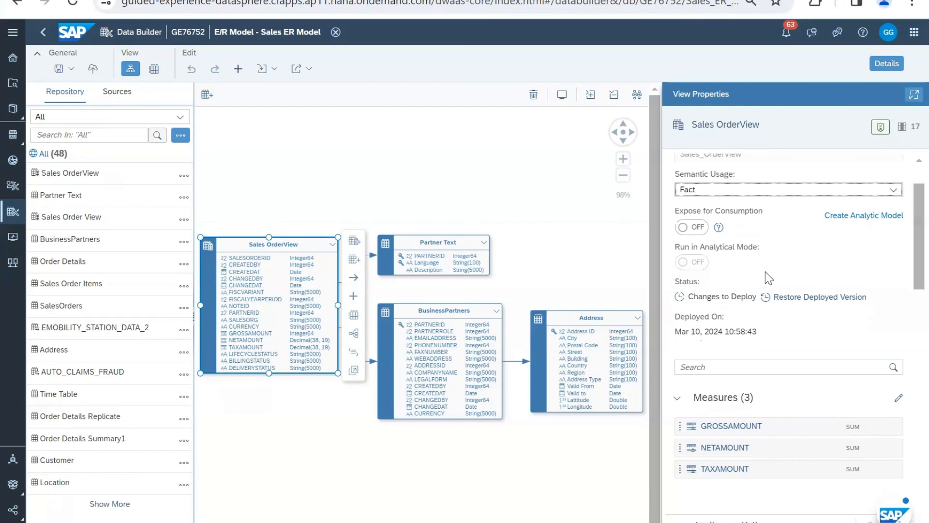
{"action": "scroll", "coordinate": [765, 272], "scroll_direction": "down", "scroll_amount": 1}
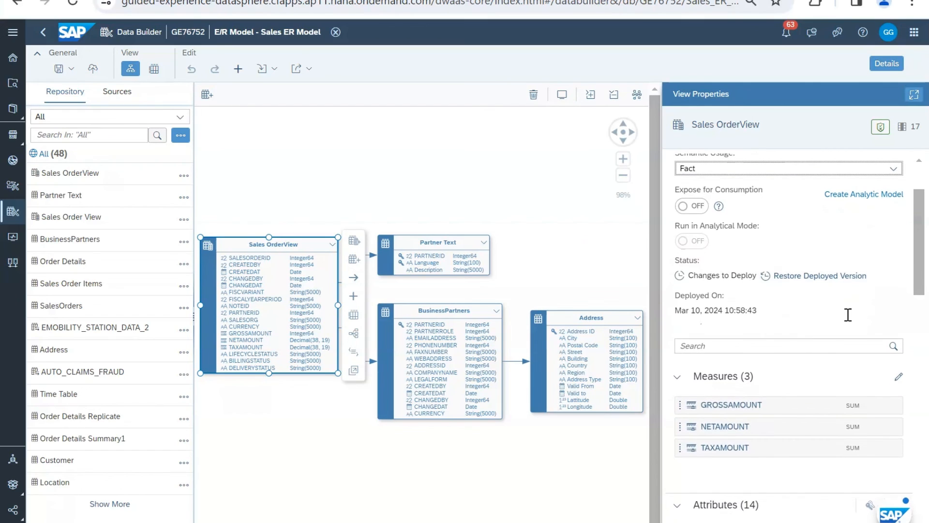
{"action": "scroll", "coordinate": [848, 316], "scroll_direction": "down", "scroll_amount": 1}
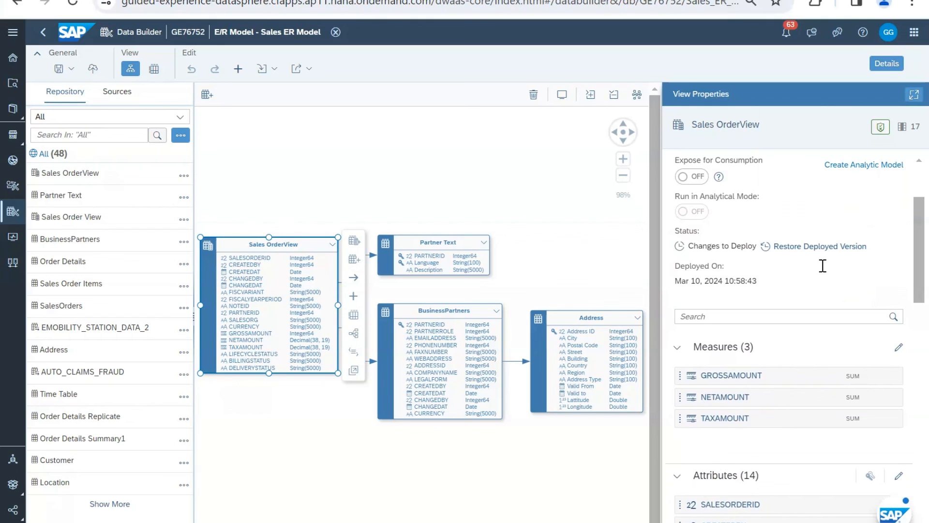
{"action": "scroll", "coordinate": [823, 265], "scroll_direction": "down", "scroll_amount": 6}
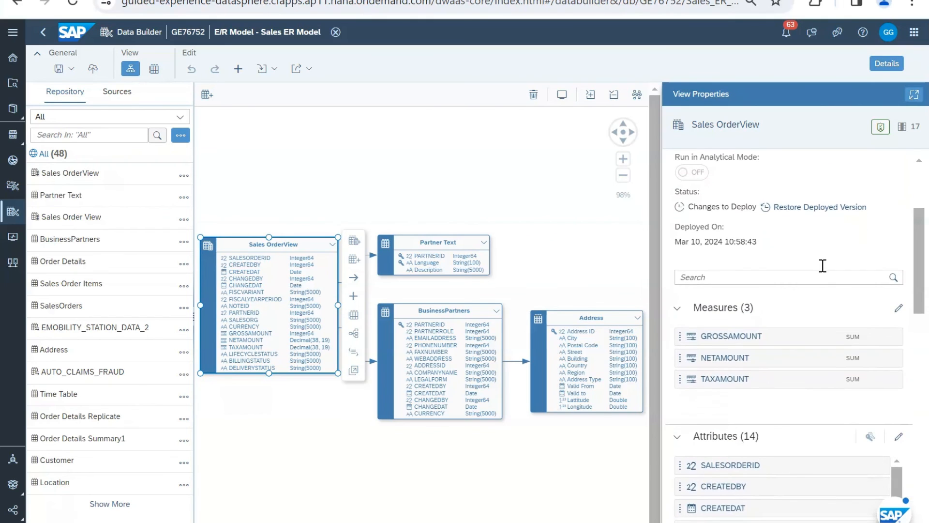
{"action": "scroll", "coordinate": [825, 272], "scroll_direction": "down", "scroll_amount": 4}
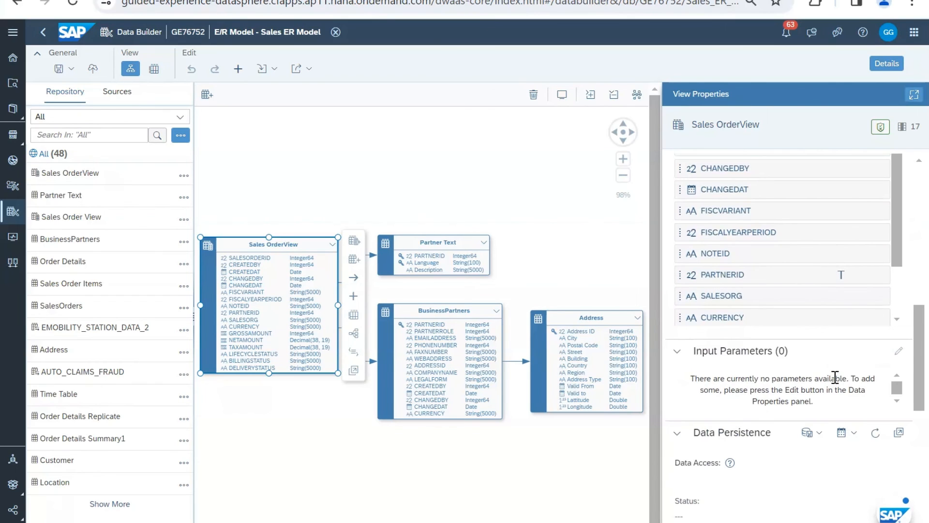
{"action": "scroll", "coordinate": [835, 376], "scroll_direction": "up", "scroll_amount": 10}
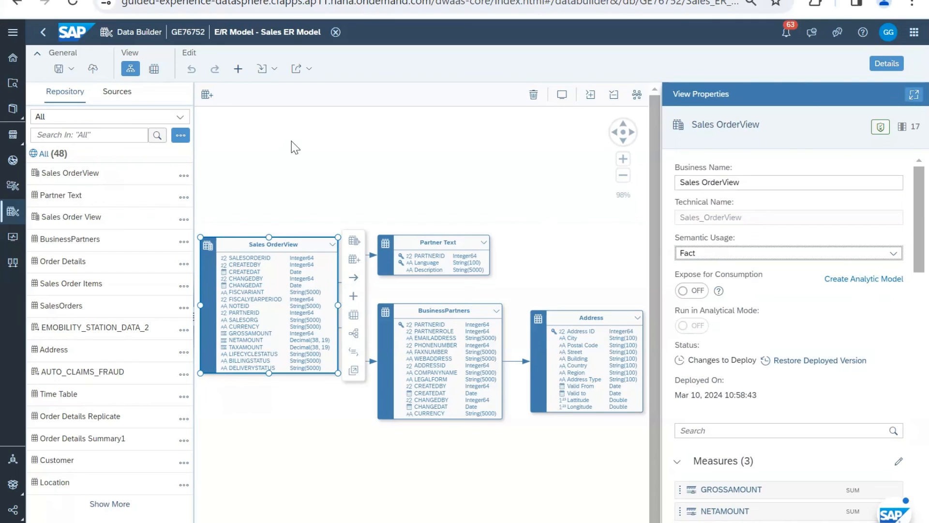
Step: Deploy the Sales ER Model and create an analytic model from Sales OrderView
{"action": "left_click", "coordinate": [92, 70]}
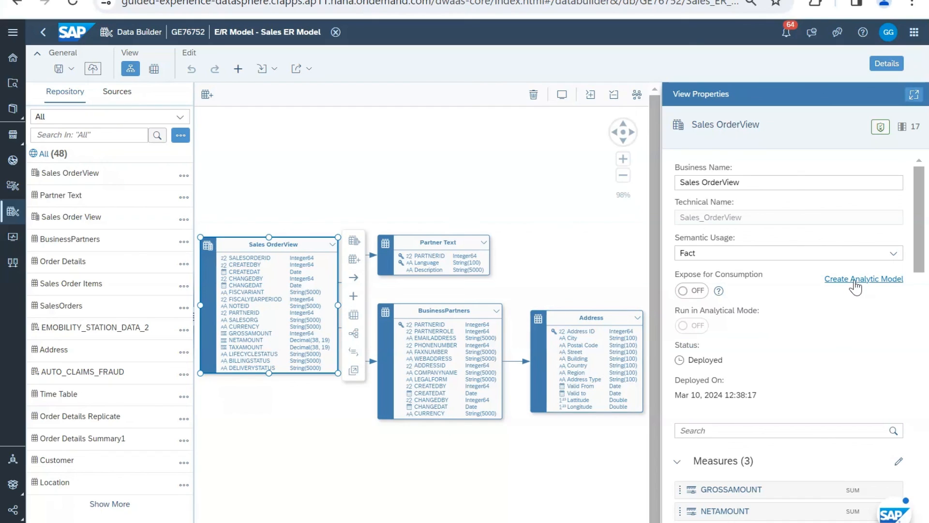
{"action": "left_click", "coordinate": [855, 287]}
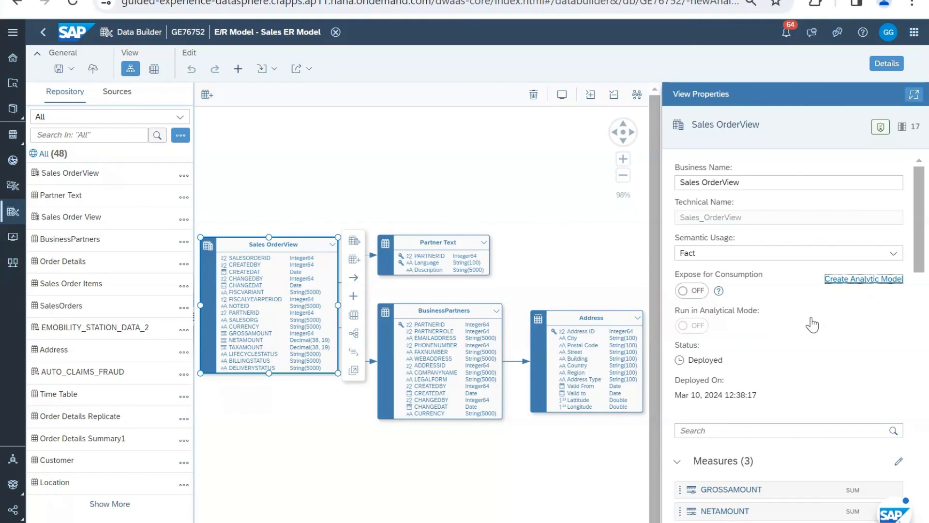
{"action": "left_click", "coordinate": [844, 280]}
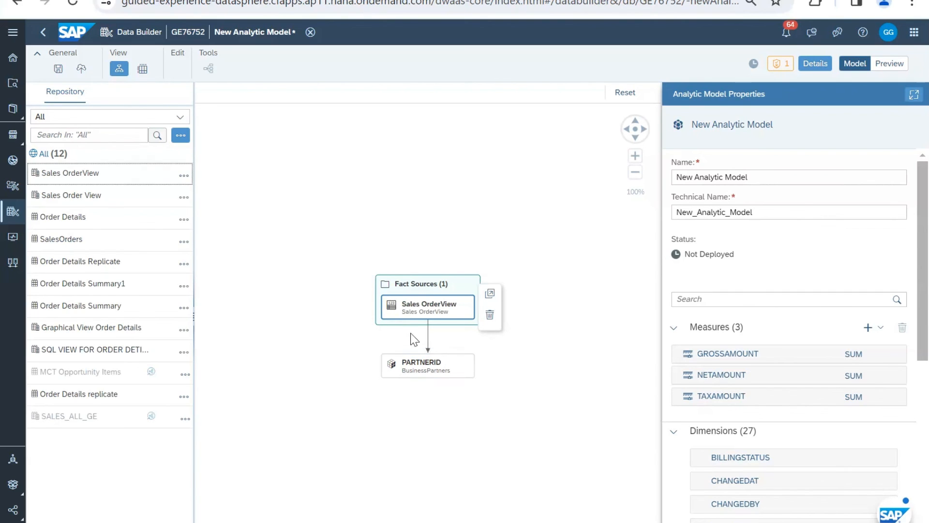
Step: Inspect the Sales OrderView fact source of the analytic model and read the model's validation message
{"action": "left_click", "coordinate": [415, 306]}
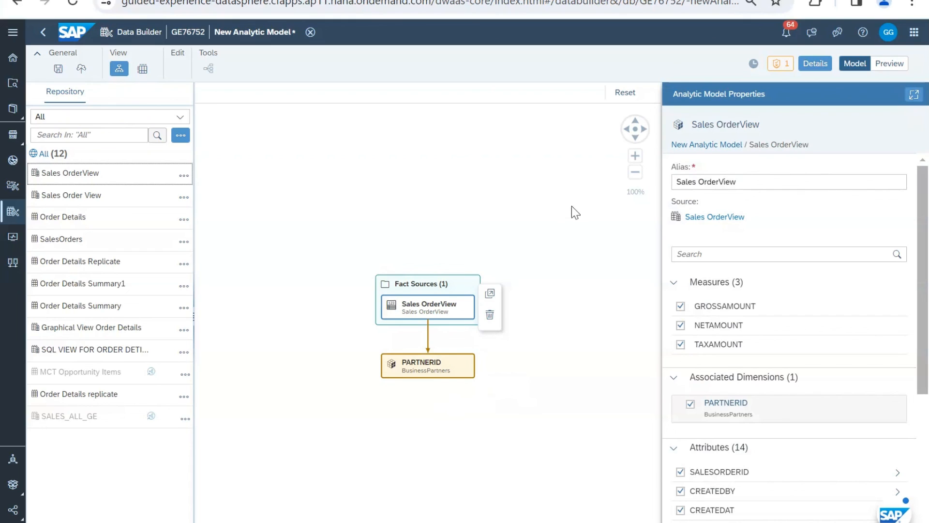
{"action": "left_click", "coordinate": [789, 70]}
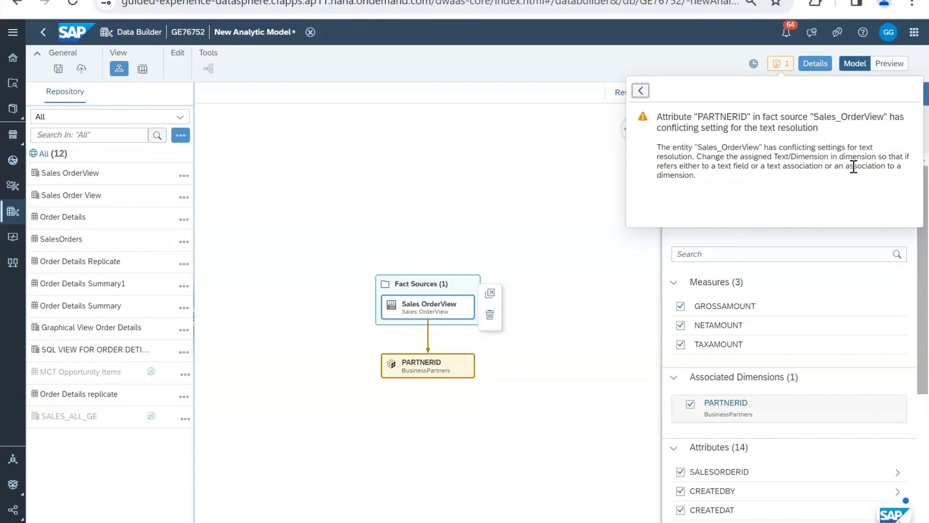
{"action": "left_click", "coordinate": [556, 221]}
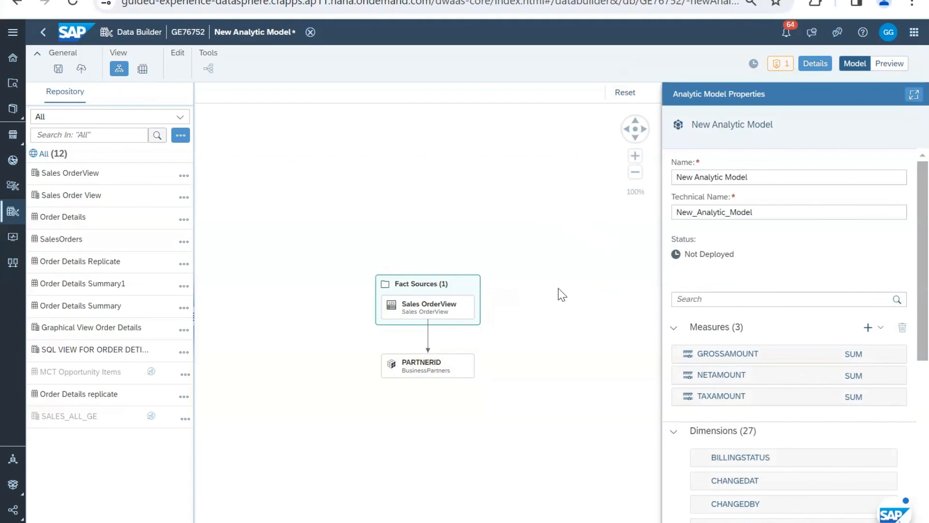
{"action": "scroll", "coordinate": [561, 295], "scroll_direction": "down", "scroll_amount": 1}
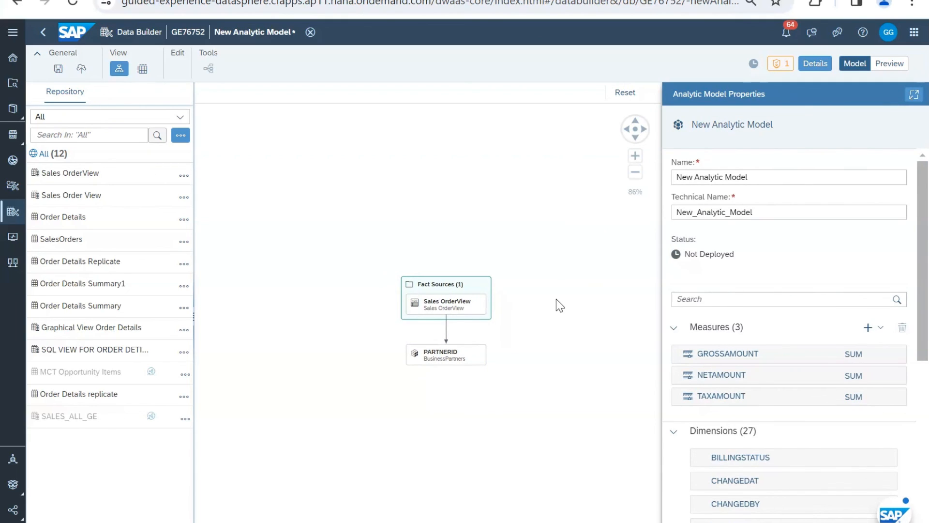
Step: Preview the analytic model's data and add COMPANYNAME from the PARTNERID dimension to the rows
{"action": "left_click", "coordinate": [884, 67]}
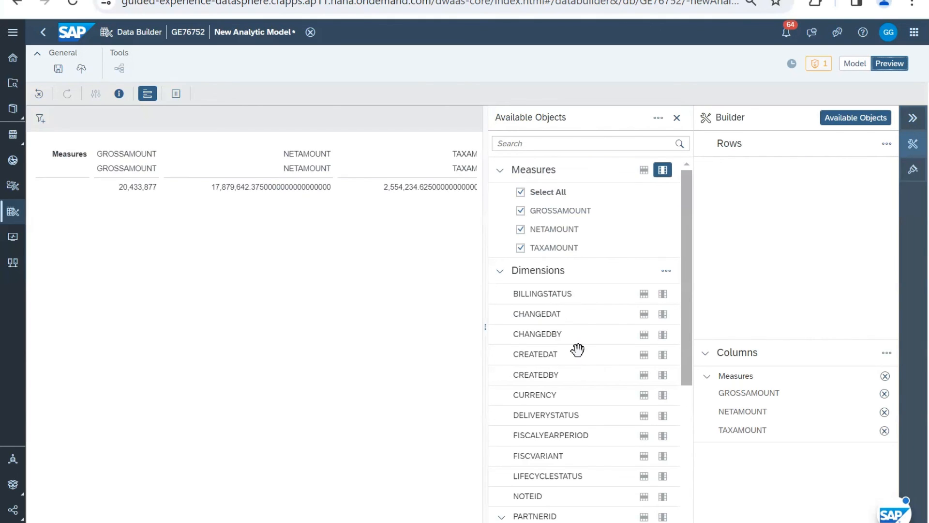
{"action": "scroll", "coordinate": [576, 345], "scroll_direction": "down", "scroll_amount": 3}
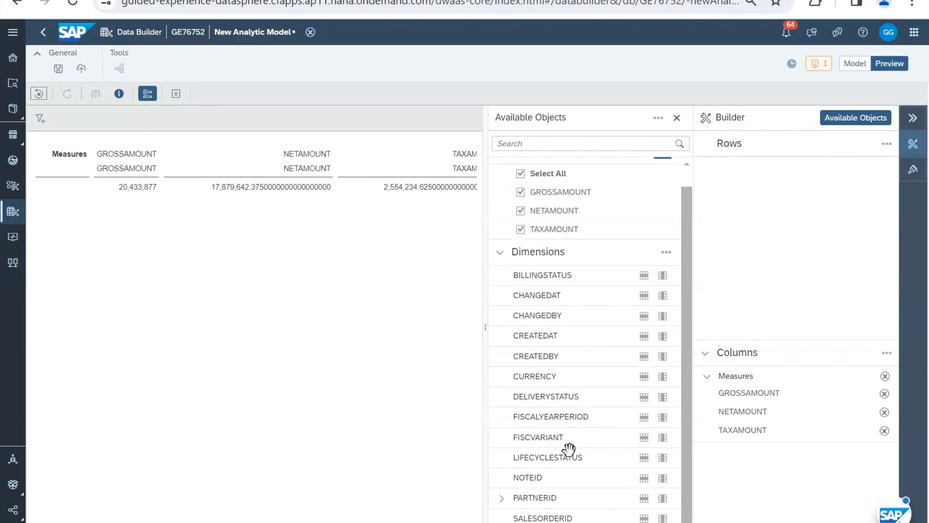
{"action": "left_click", "coordinate": [501, 498]}
{"action": "left_click", "coordinate": [501, 498]}
{"action": "scroll", "coordinate": [629, 478], "scroll_direction": "down", "scroll_amount": 3}
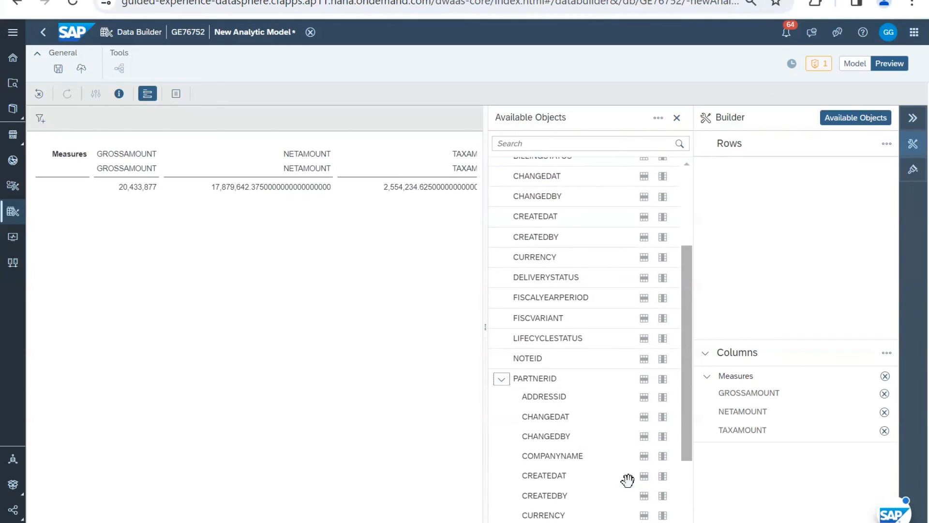
{"action": "scroll", "coordinate": [620, 432], "scroll_direction": "down", "scroll_amount": 2}
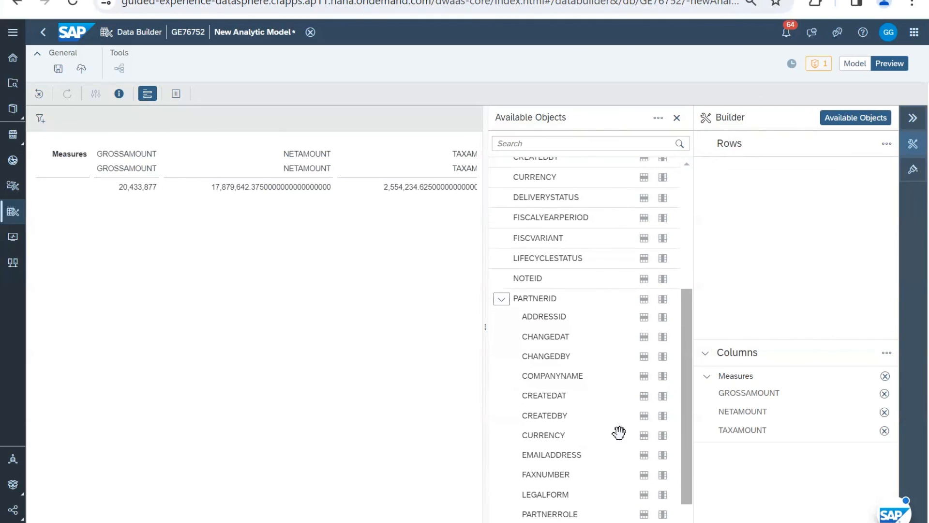
{"action": "scroll", "coordinate": [619, 432], "scroll_direction": "down", "scroll_amount": 1}
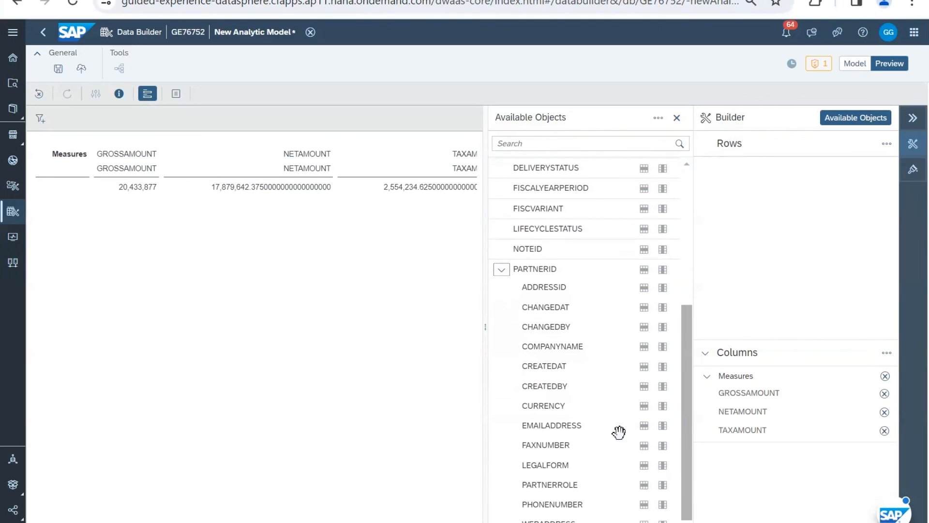
{"action": "left_click", "coordinate": [644, 346]}
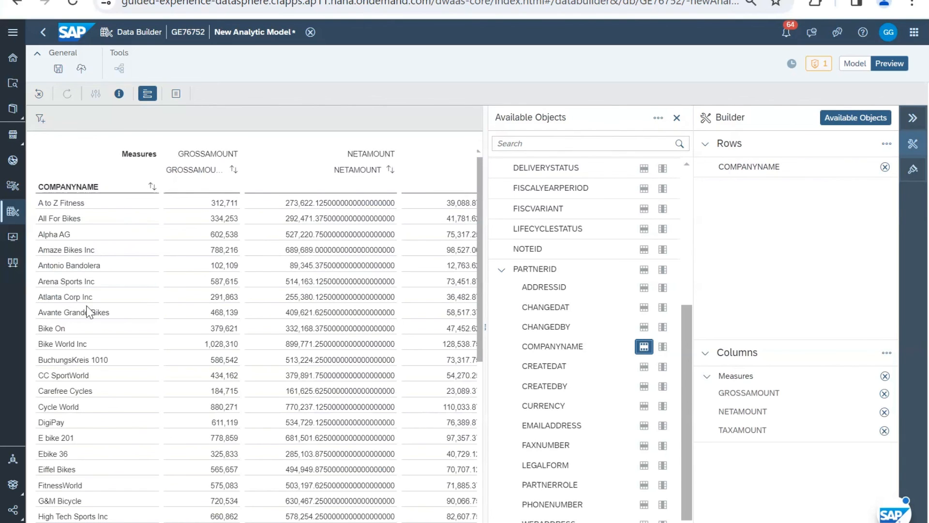
Step: Look through the previewed measures per company and the dimensions available for the preview
{"action": "scroll", "coordinate": [363, 298], "scroll_direction": "down", "scroll_amount": 5}
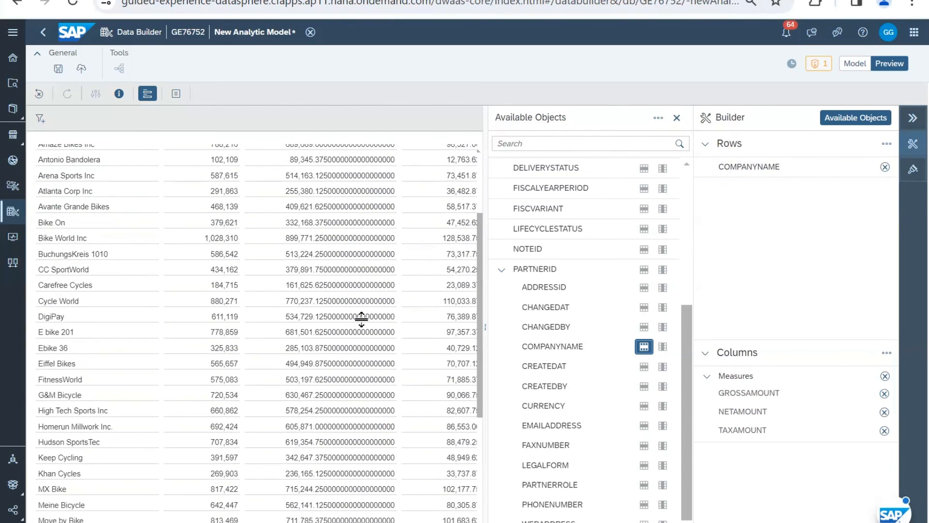
{"action": "scroll", "coordinate": [363, 321], "scroll_direction": "up", "scroll_amount": 5}
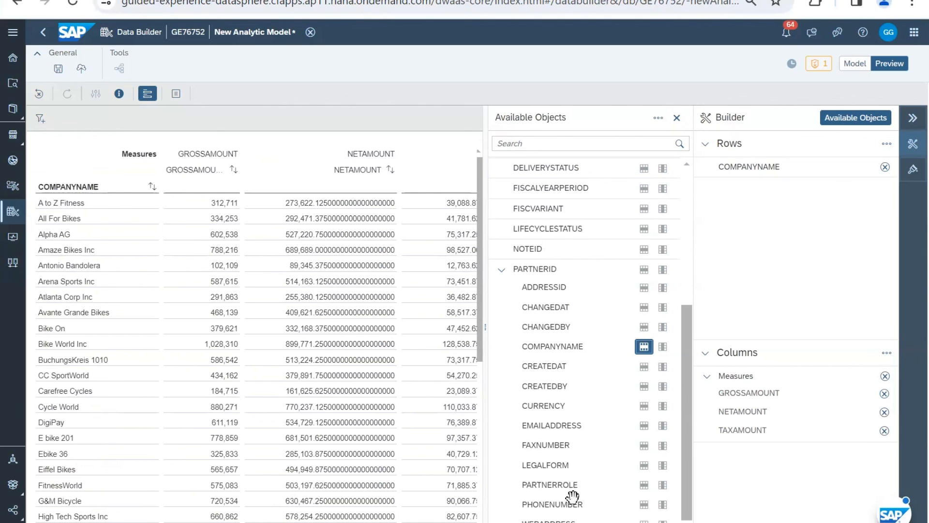
{"action": "scroll", "coordinate": [572, 497], "scroll_direction": "down", "scroll_amount": 1}
{"action": "scroll", "coordinate": [588, 317], "scroll_direction": "up", "scroll_amount": 5}
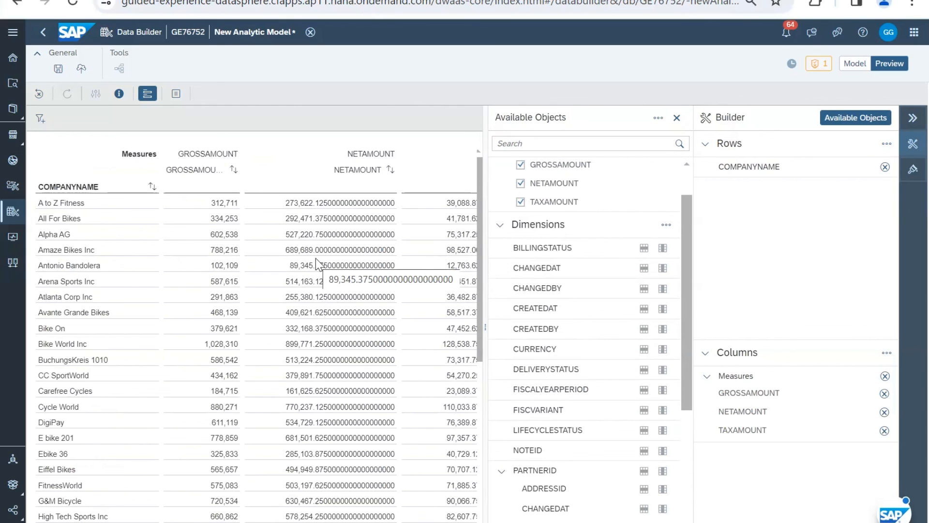
{"action": "scroll", "coordinate": [581, 490], "scroll_direction": "down", "scroll_amount": 3}
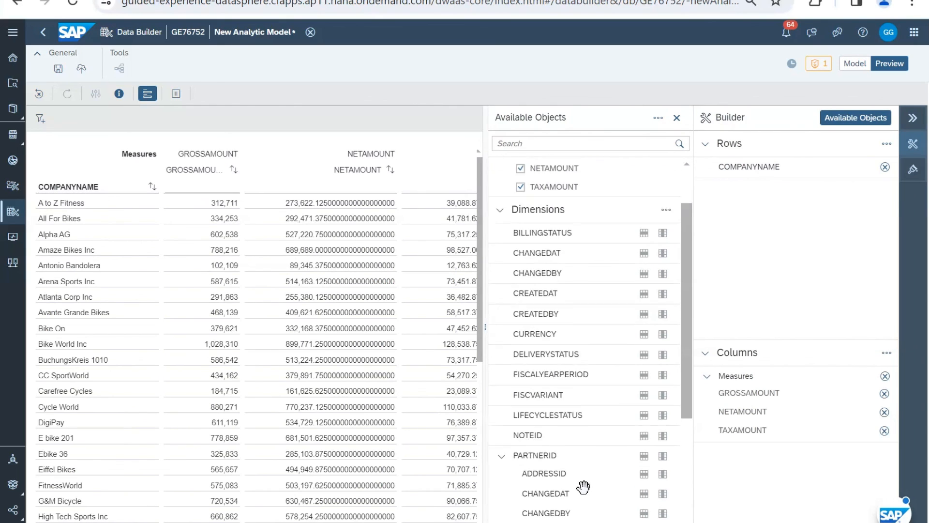